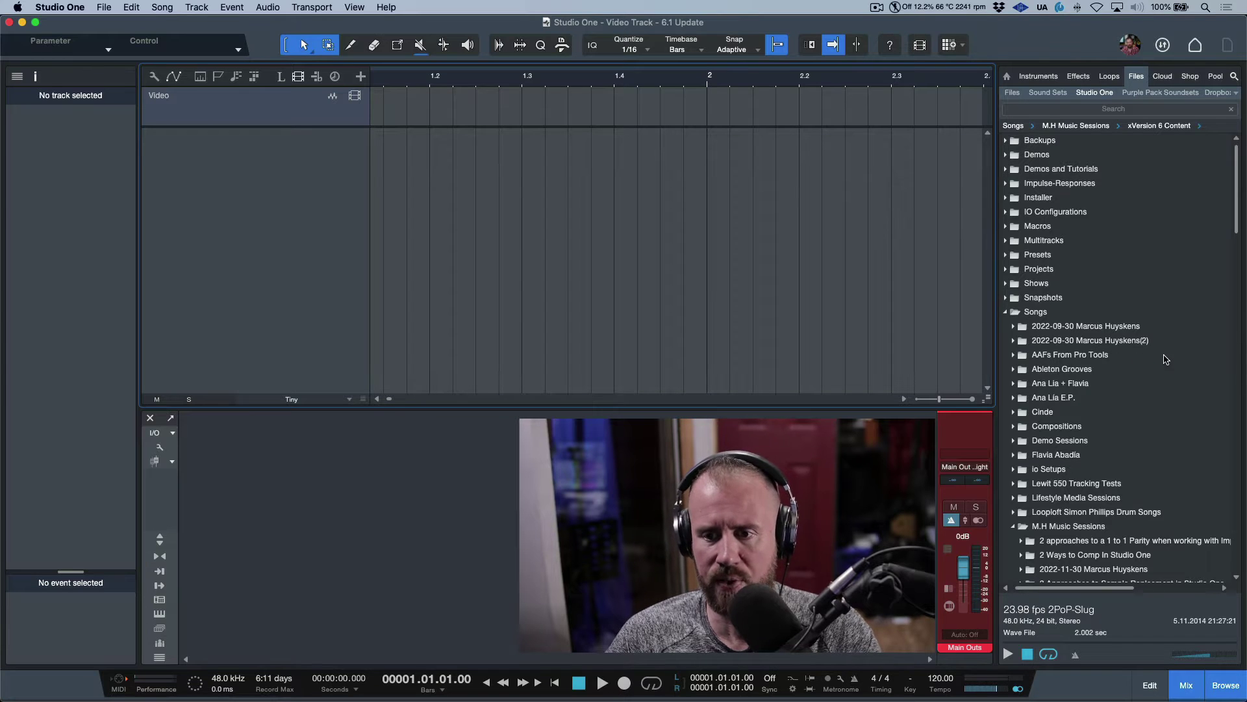
Import OPFA_BFA_FineCut_V1.0.mp4 from the xVersion 6 Content folder onto the video track at bar 2 and close the video player
scroll(1166, 359, down, 15)
scroll(1167, 359, up, 8)
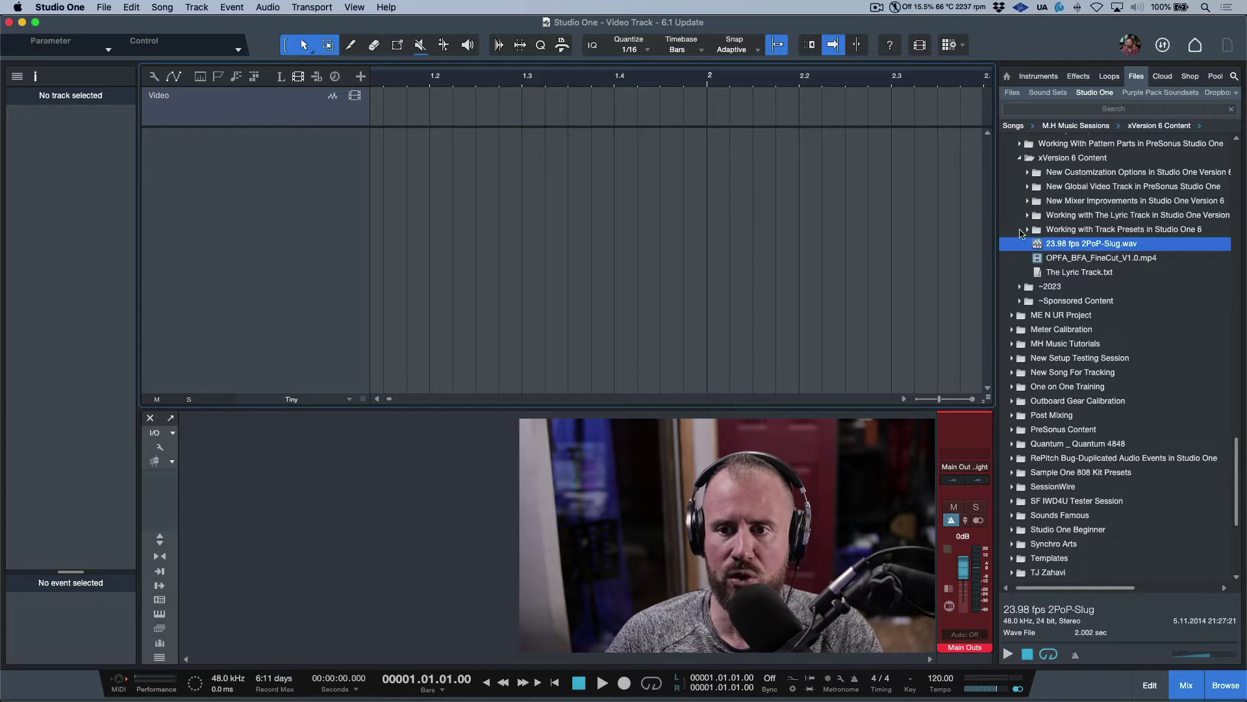
drag(1043, 258, 710, 106)
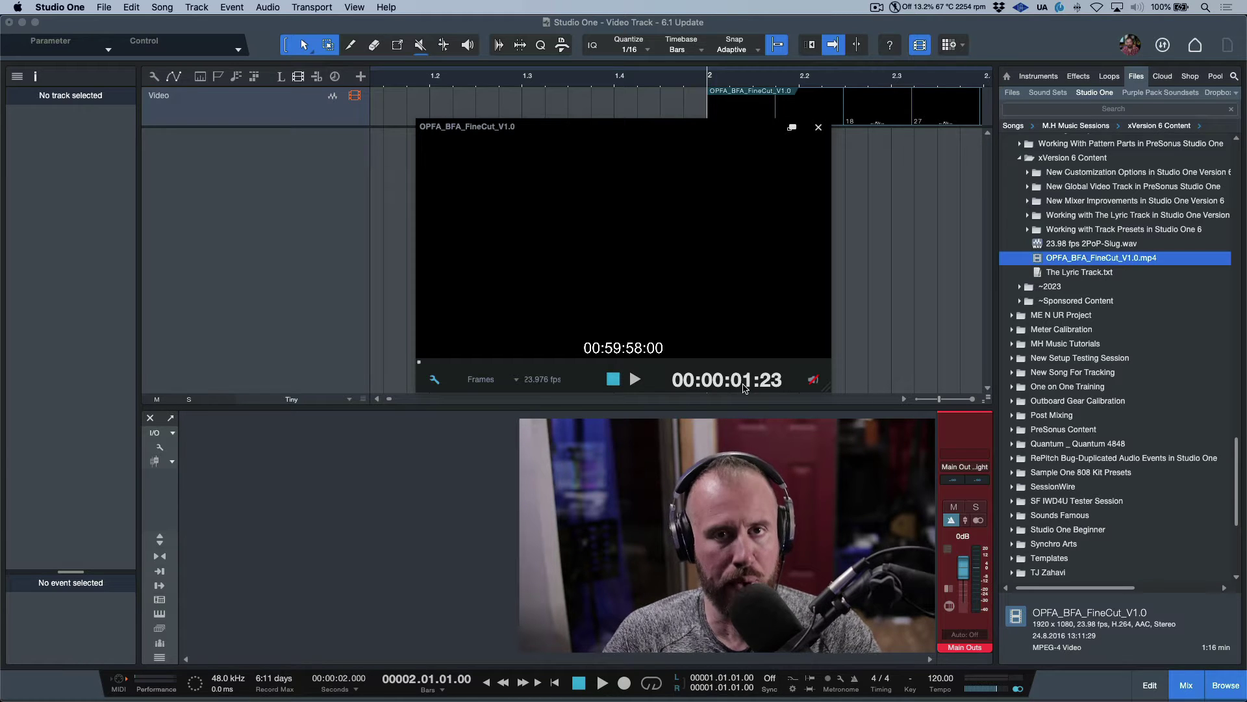
click(818, 129)
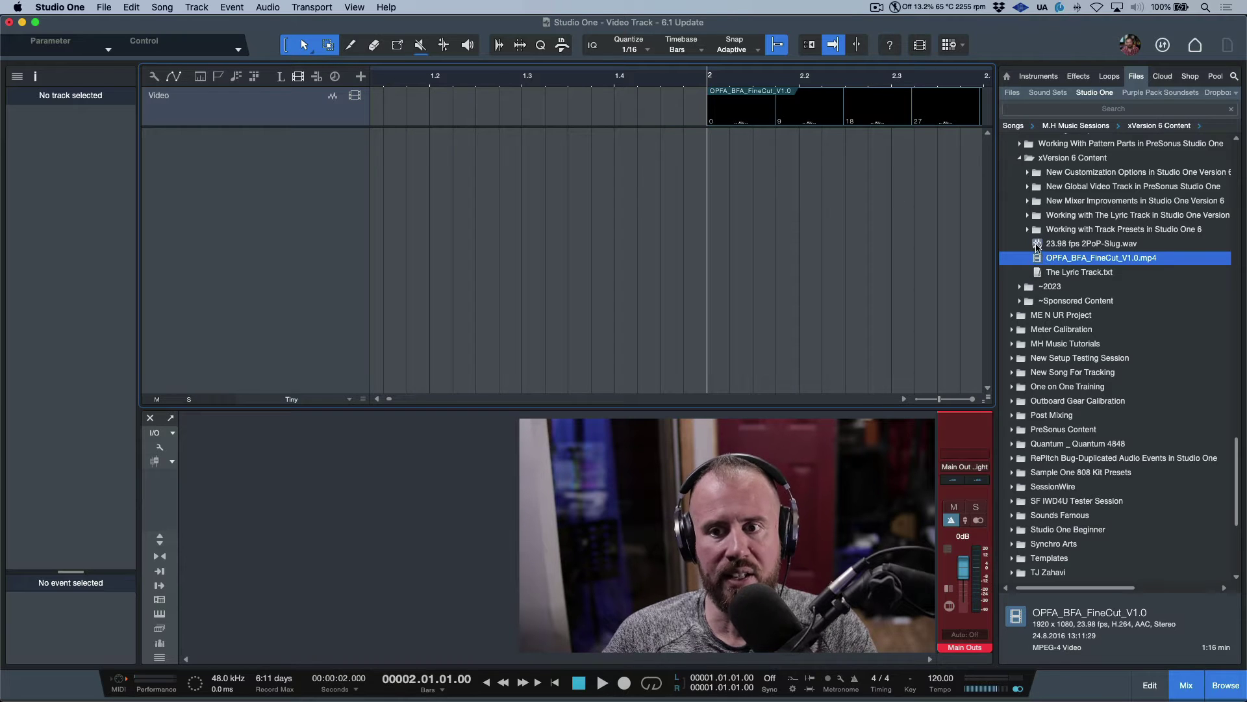
Add 23.98 fps 2PoP-Slug.wav on a new audio track, move it to the song start, and hide the file browser
click(1037, 244)
drag(1038, 245, 736, 186)
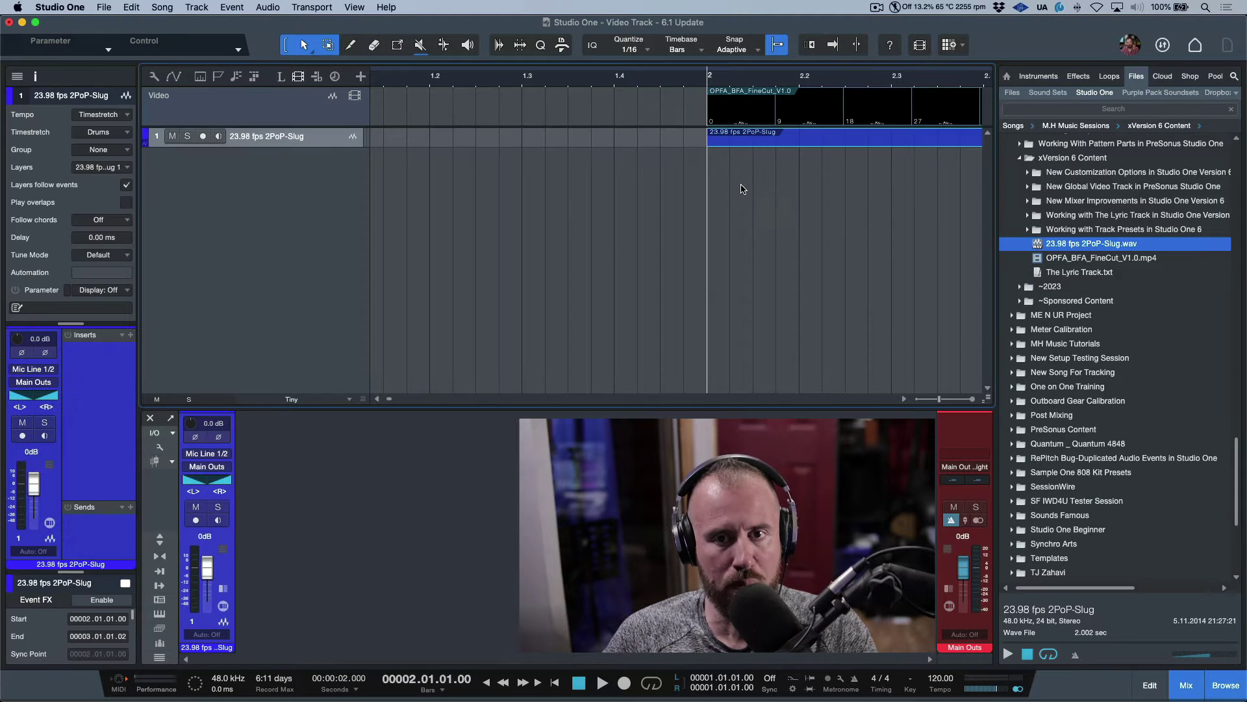
drag(780, 137, 730, 138)
key(comma)
key(ctrl+shift+m)
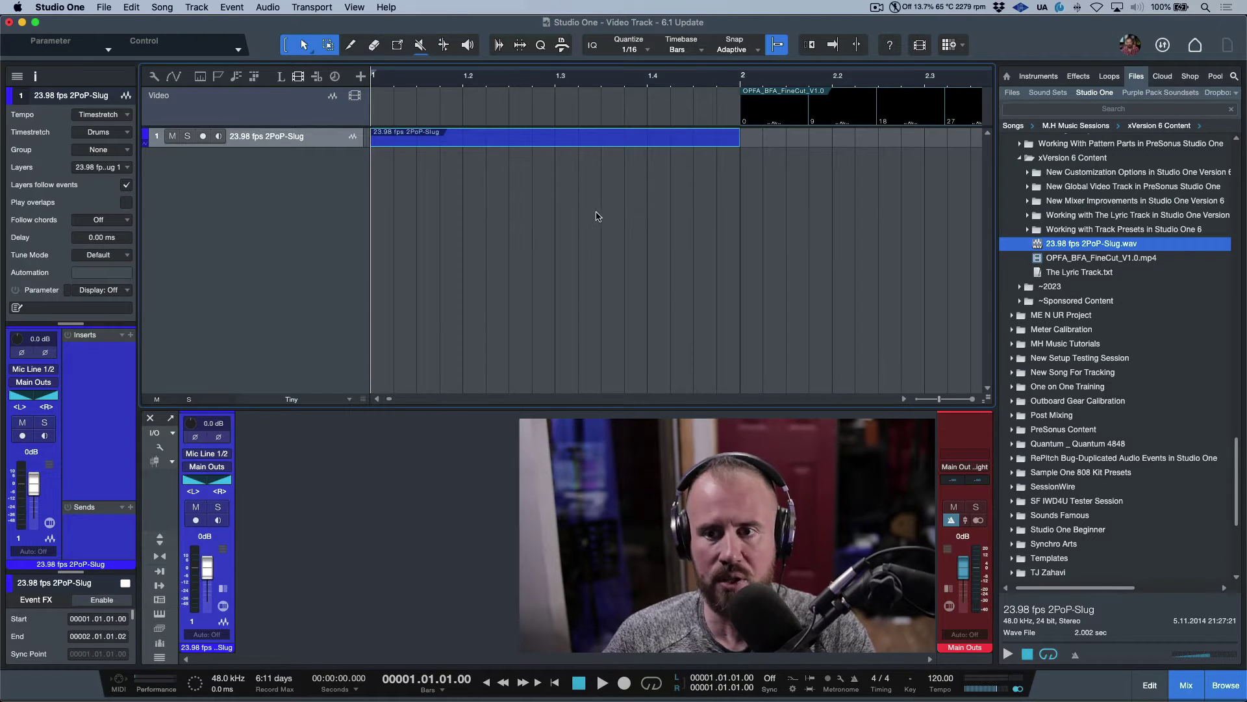
click(1234, 685)
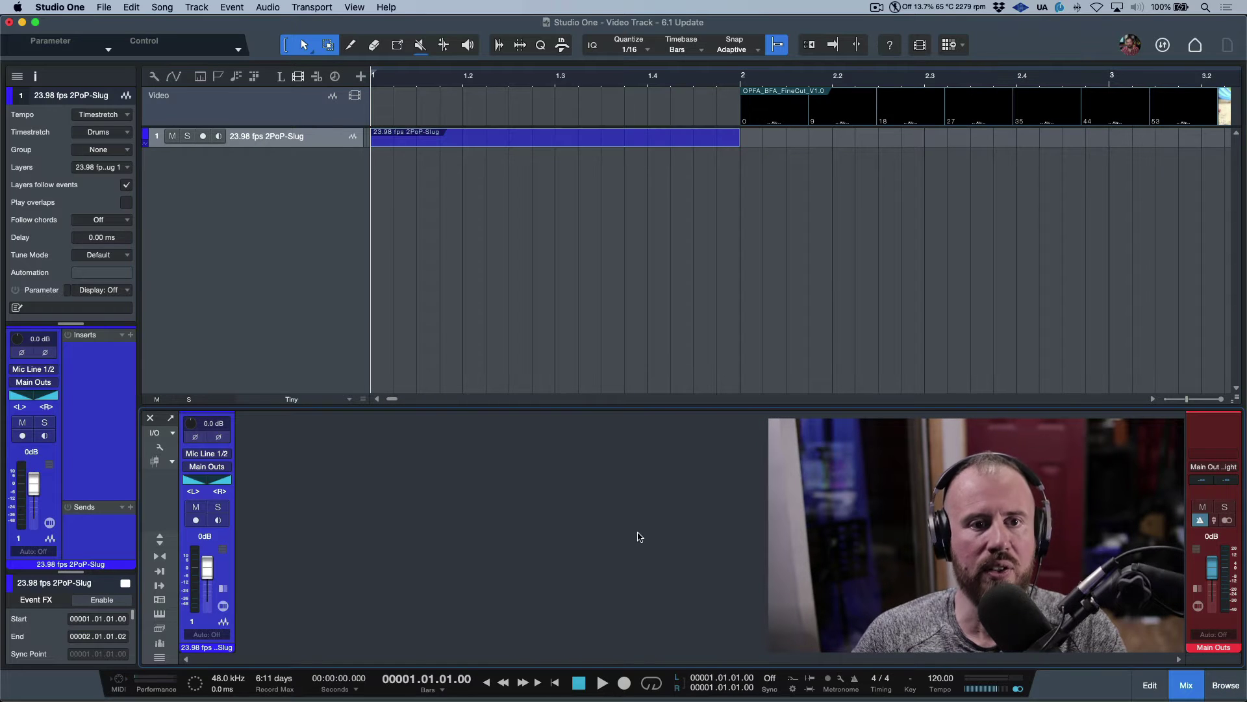
Show the secondary ruler above the video track and set it to Frames
click(236, 76)
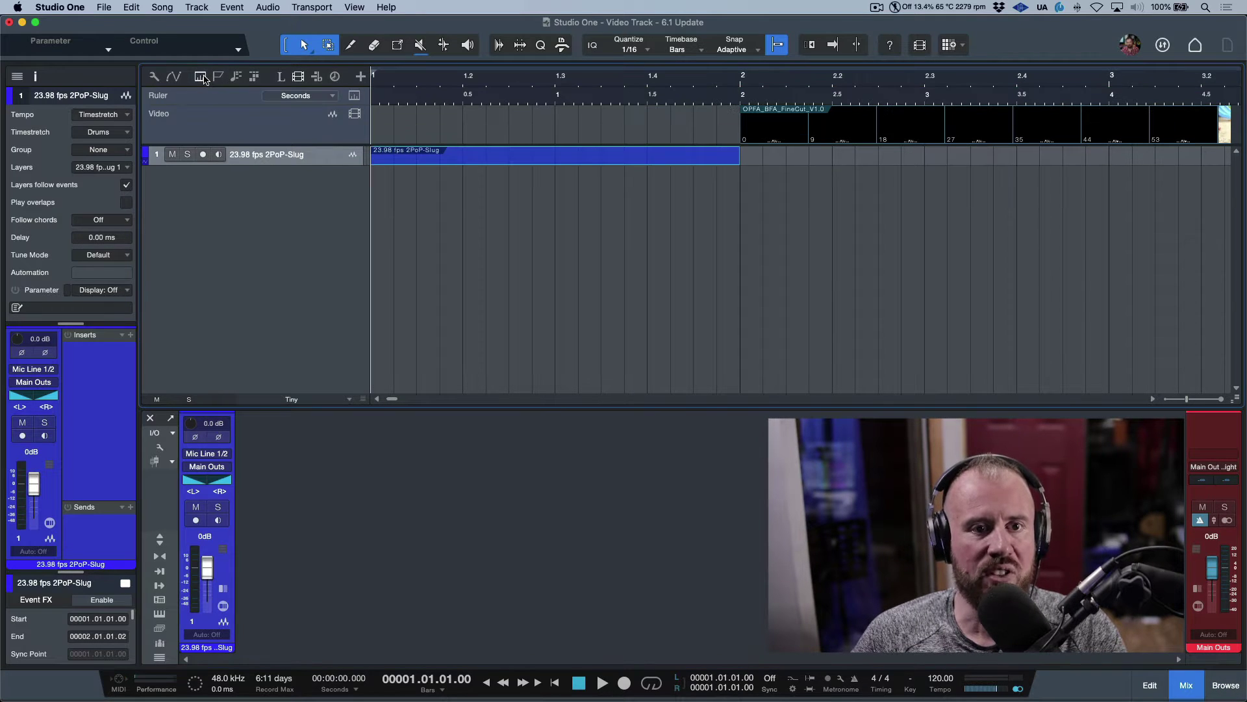
click(329, 97)
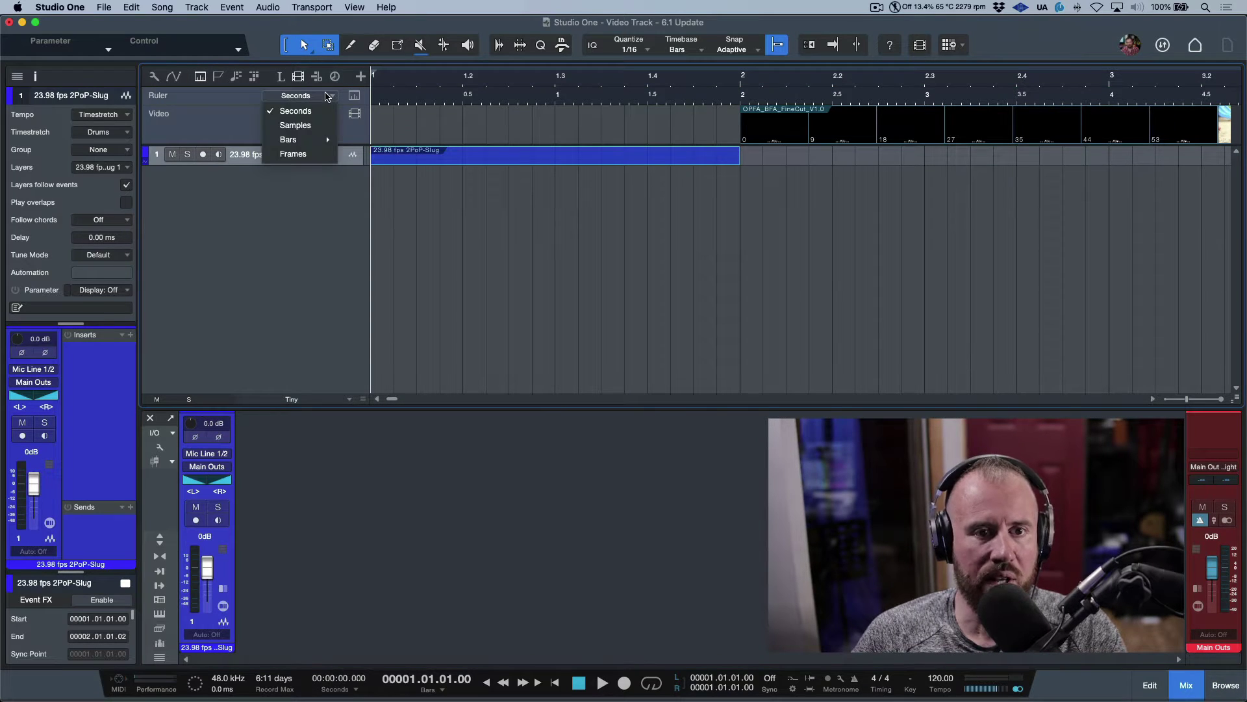
click(317, 154)
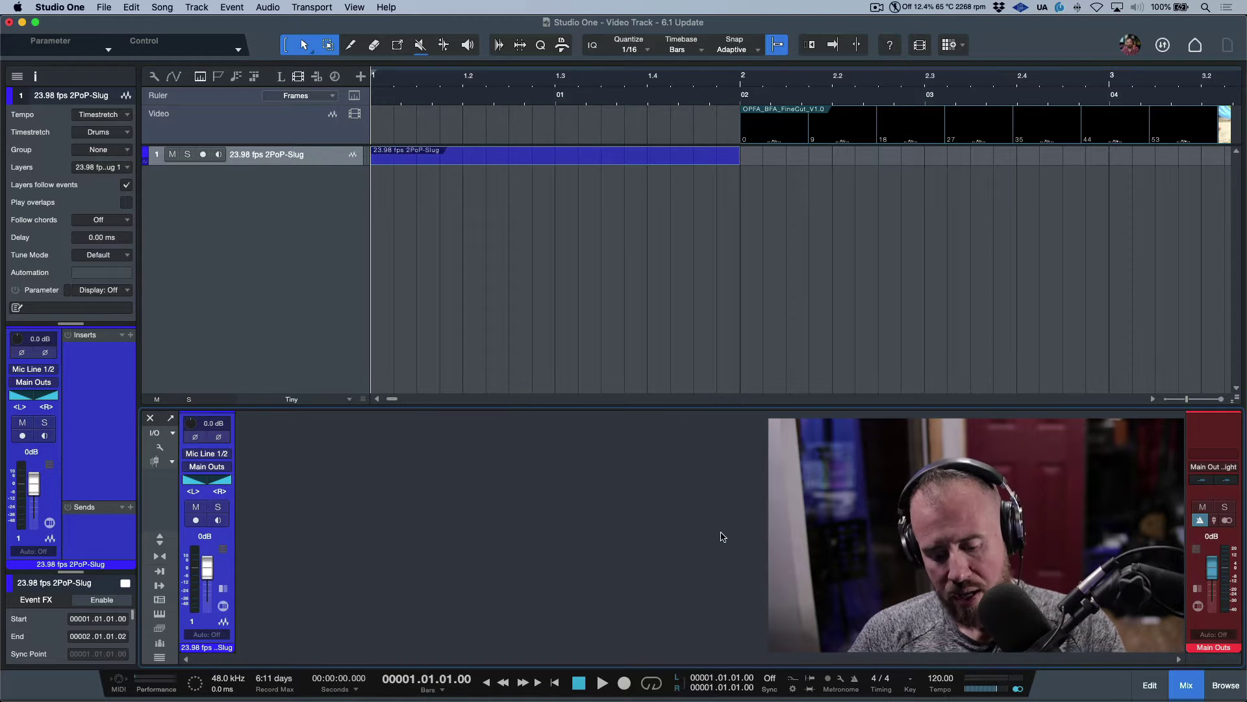
Set the song's frame rate from the video in Song Setup and review the video import preferences
key(super+shift+comma)
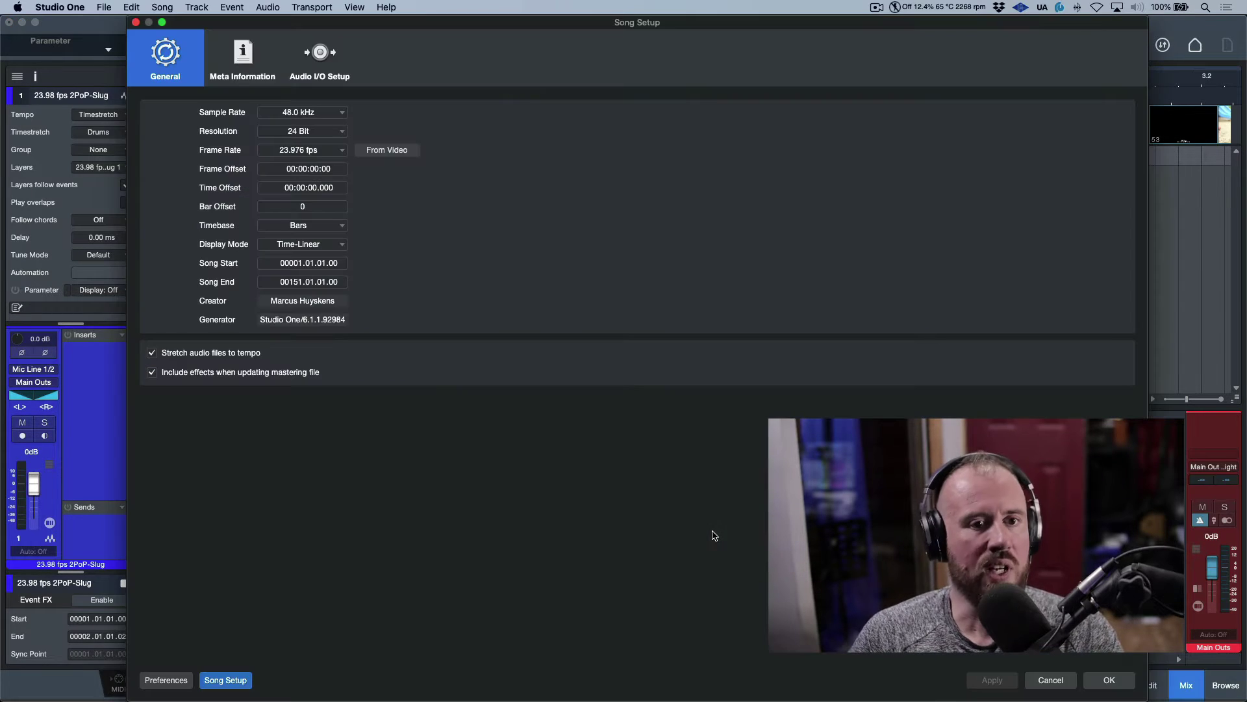
click(391, 153)
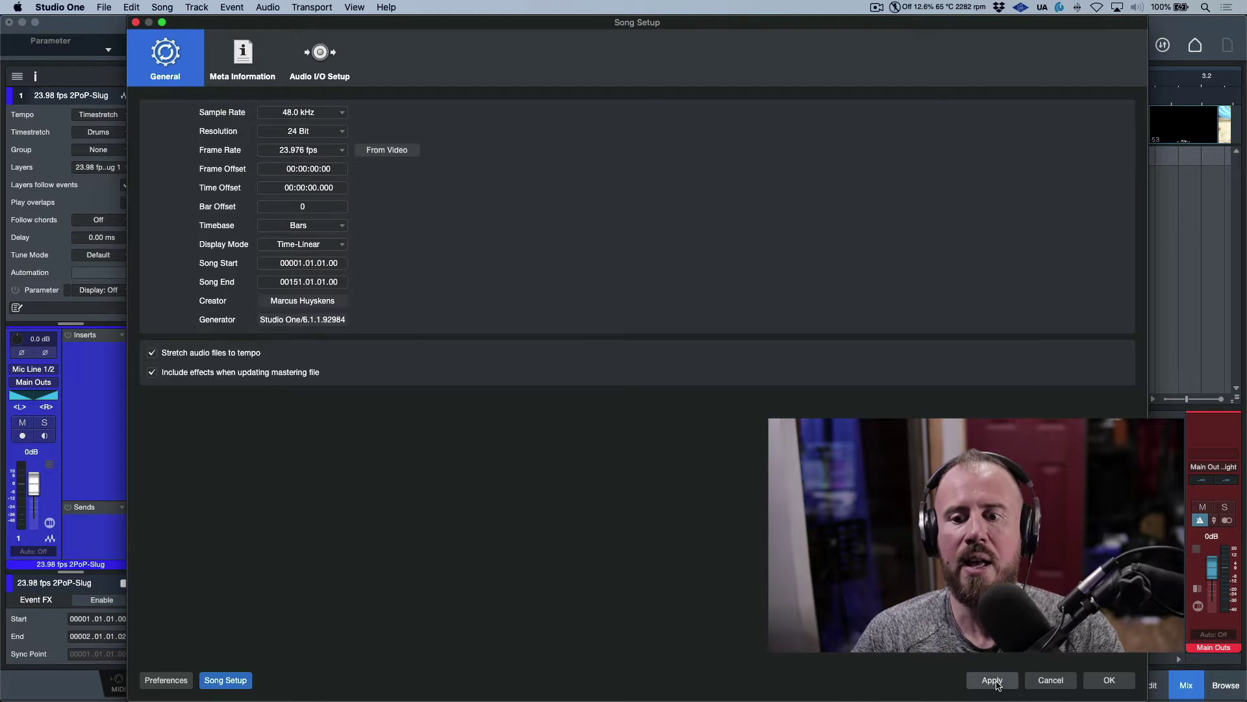
click(1105, 682)
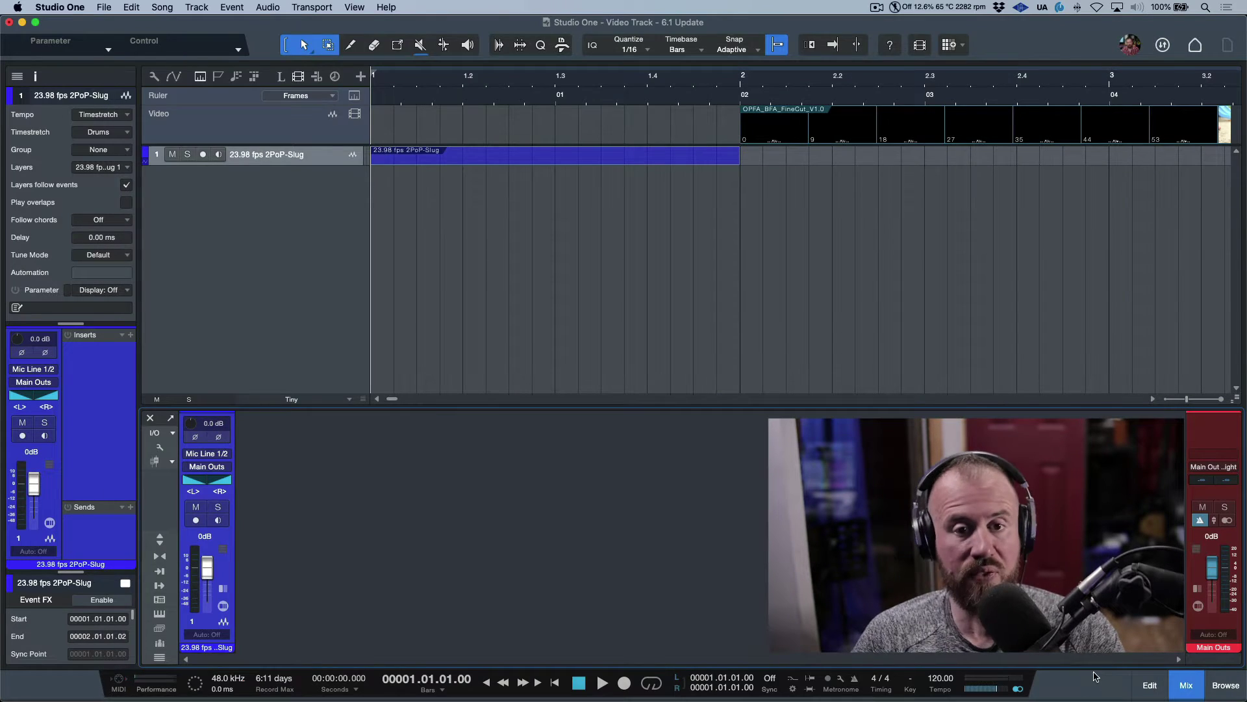
key(super+comma)
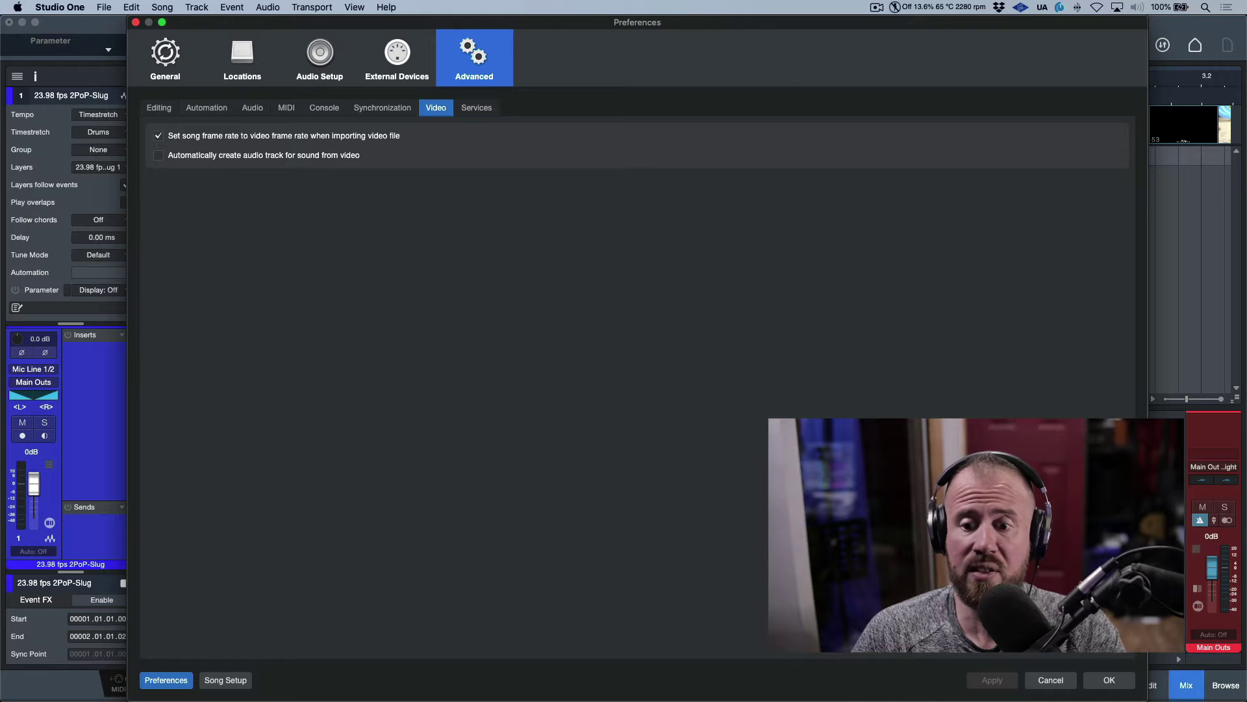
click(1107, 682)
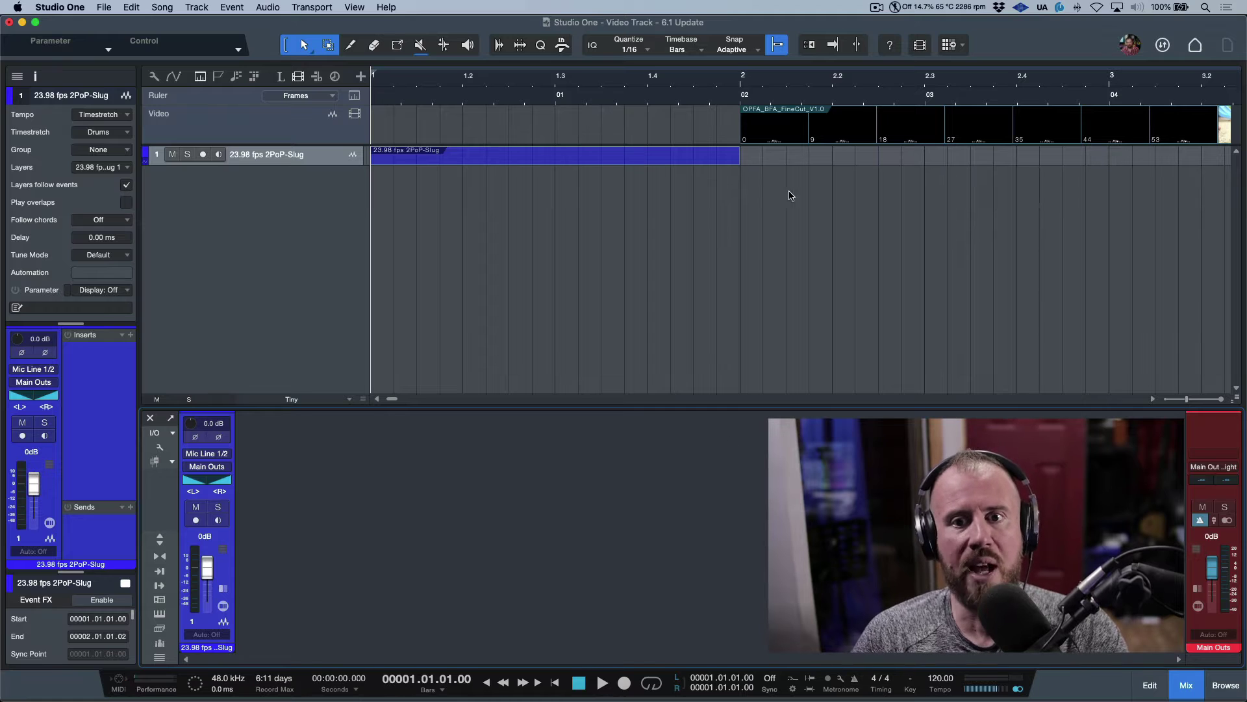
Switch the transport's secondary time display to Frames and back to Seconds
click(356, 691)
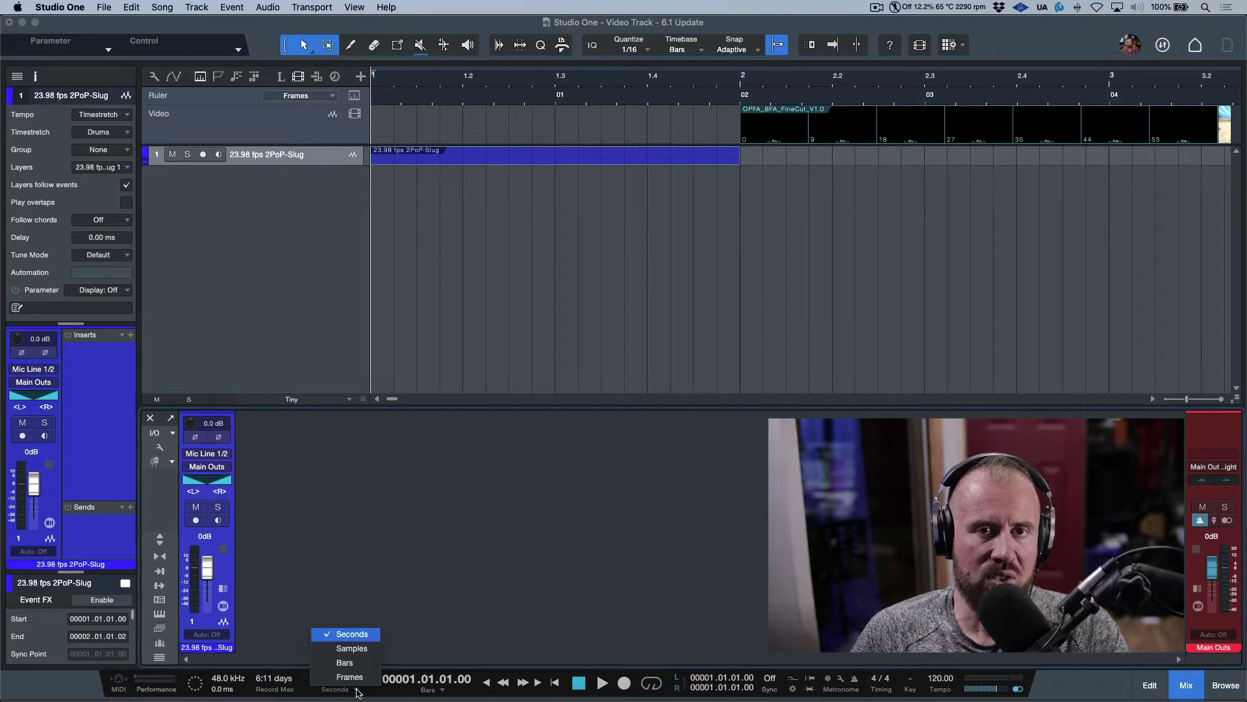
click(349, 677)
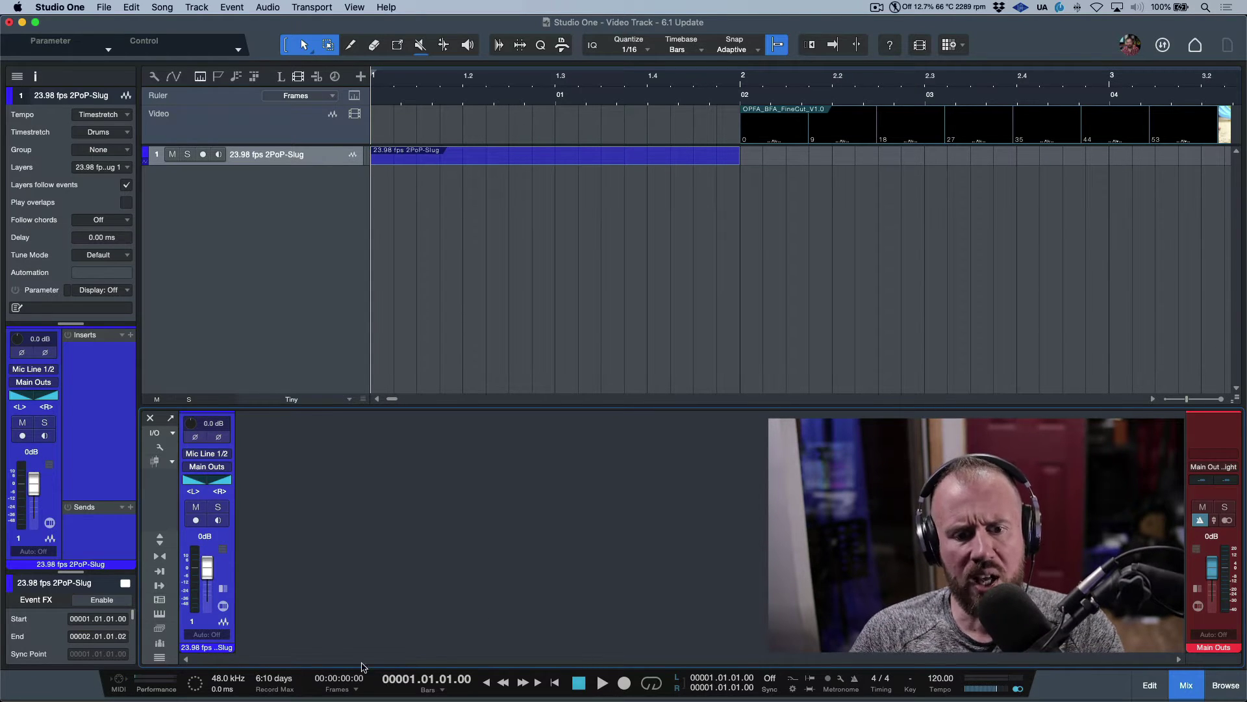
click(355, 689)
click(359, 634)
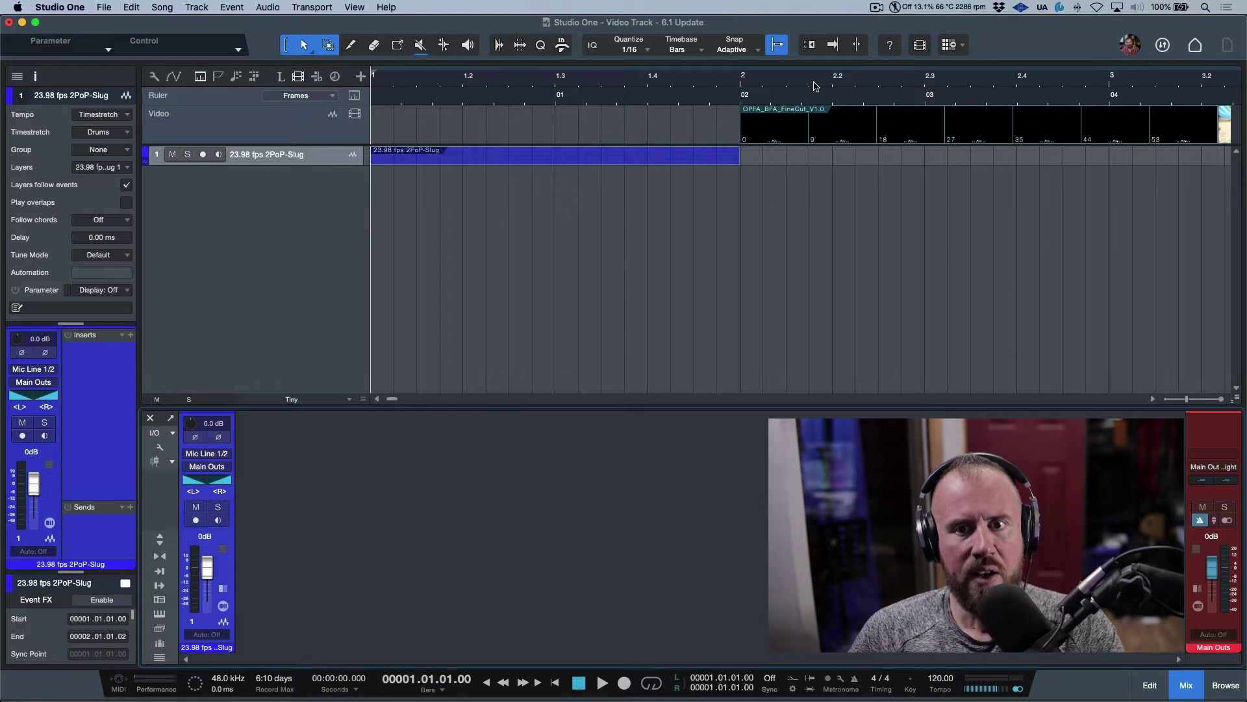
Review the available song frame rates in Song Setup, keeping the existing setting
key(super+comma)
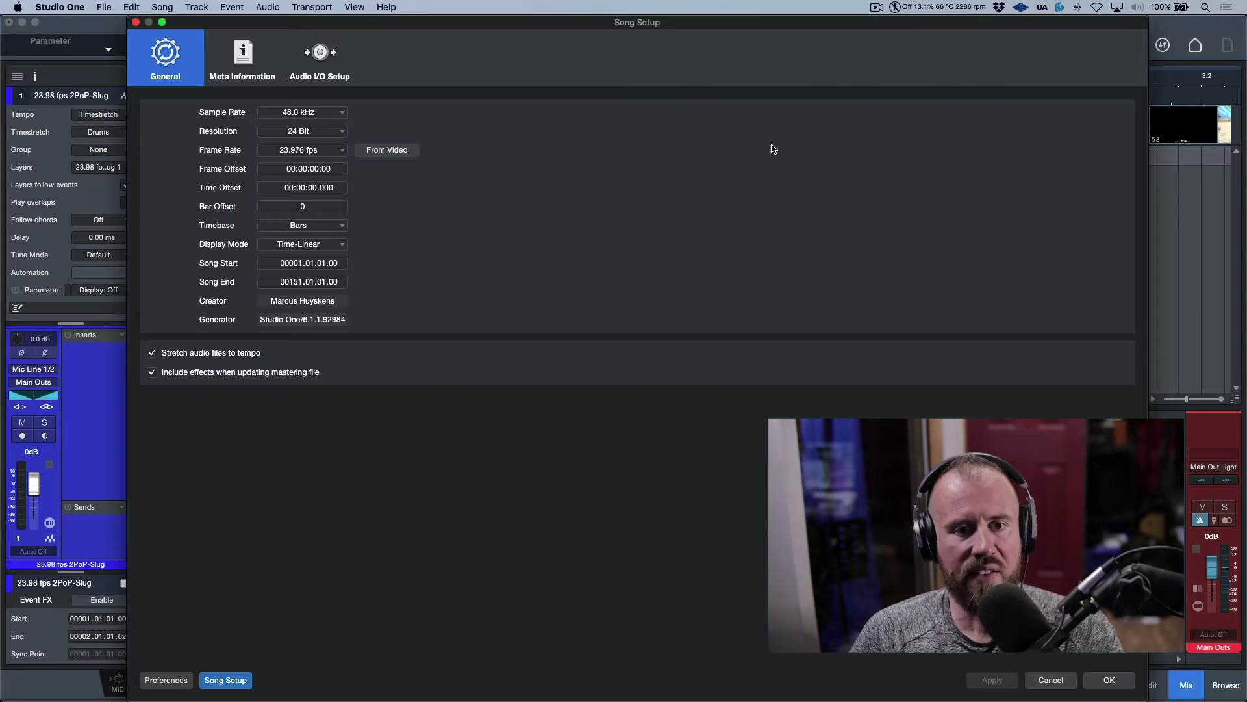
click(341, 153)
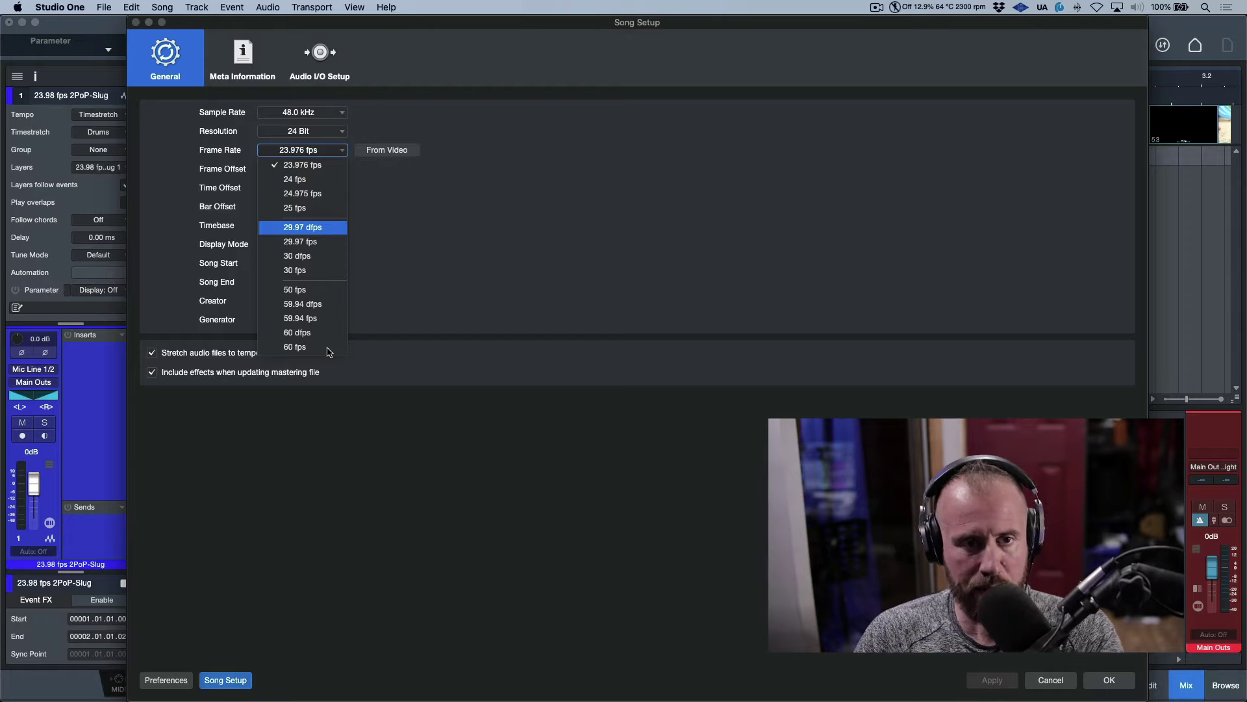
click(1013, 684)
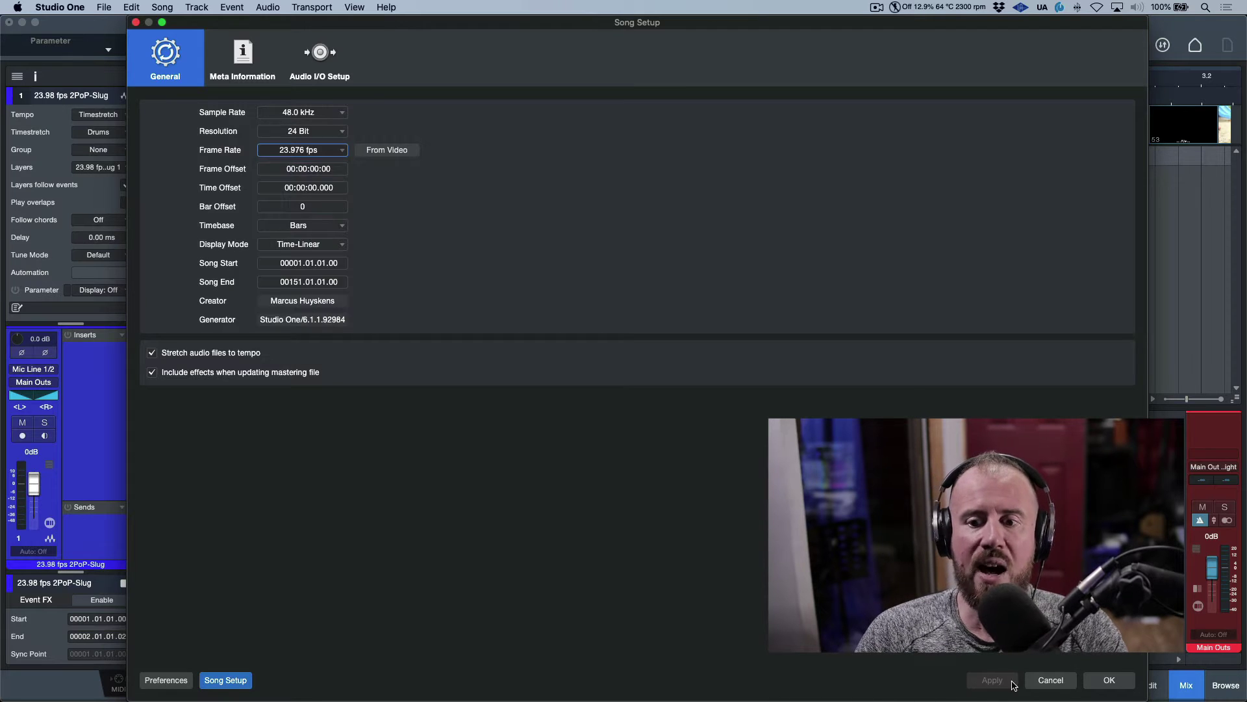
click(1109, 679)
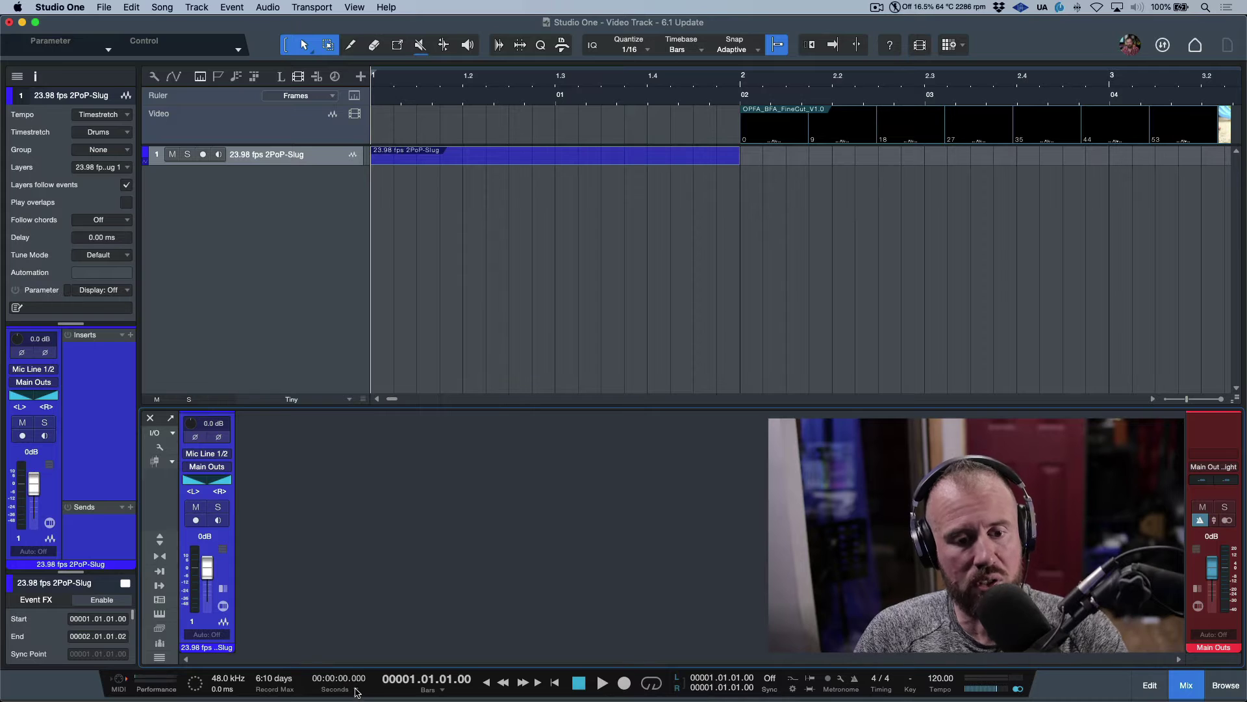
Open the video player and locate to points in the clip to compare the burned-in timecode with the song's frame counter
click(354, 115)
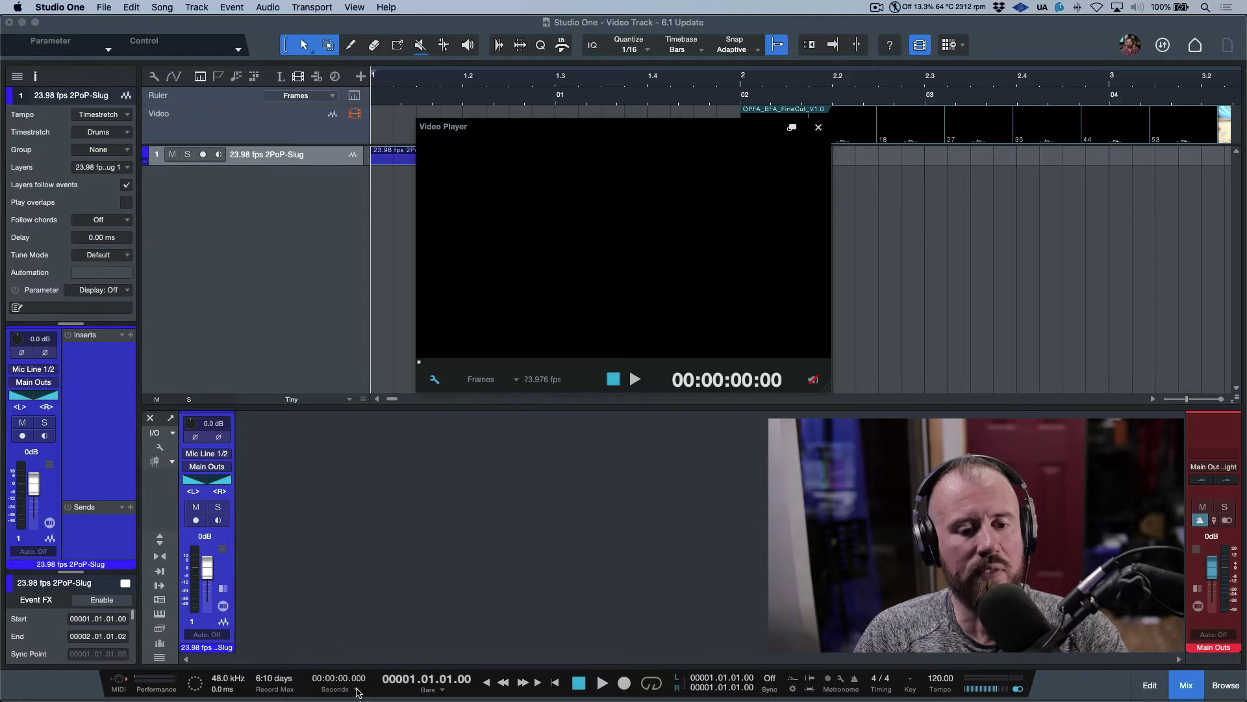
click(790, 128)
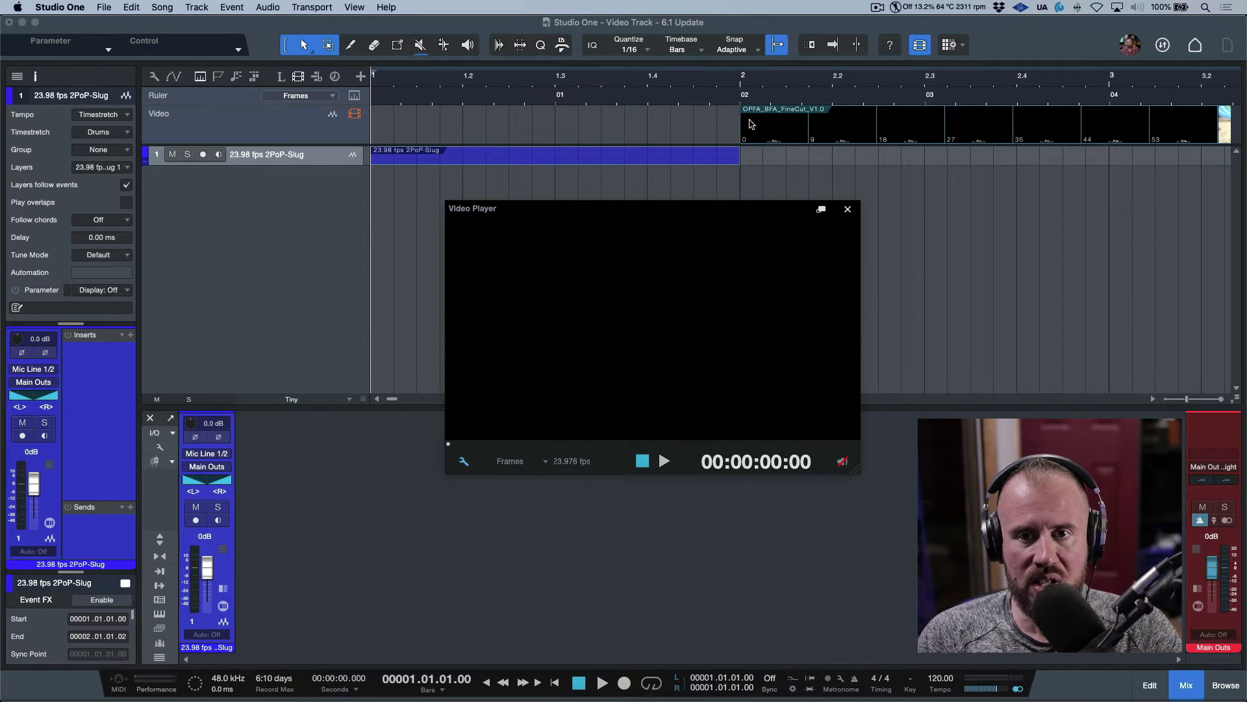
click(837, 81)
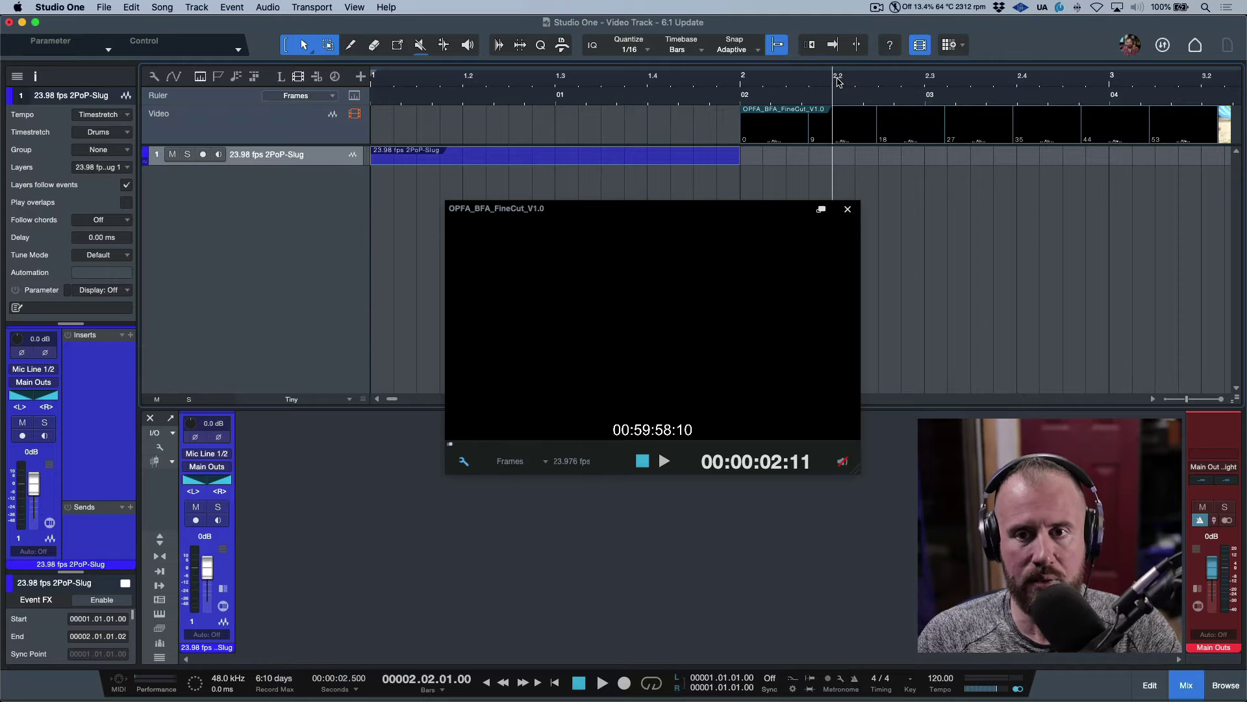
scroll(923, 81, right, 5)
click(1045, 80)
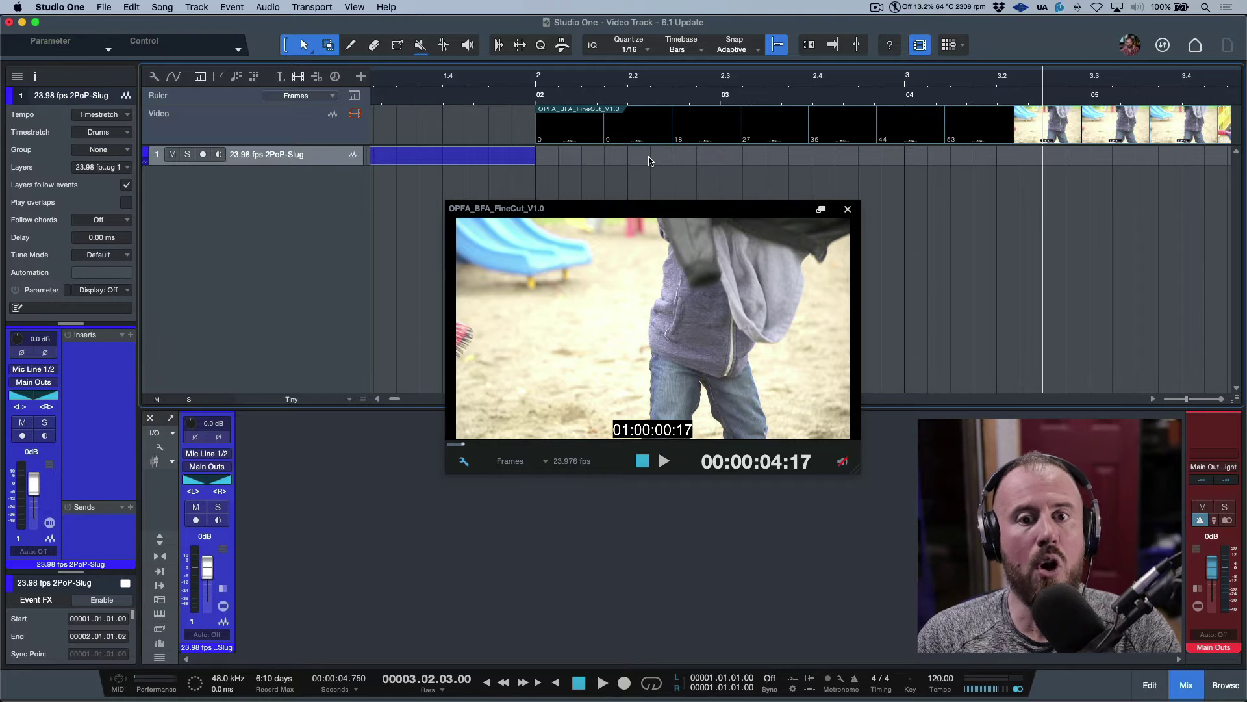
Move the OPFA_BFA_FineCut_V1.0 clip to the song start at bar 1 and return the playback cursor to the beginning
scroll(650, 159, left, 5)
drag(842, 136, 471, 137)
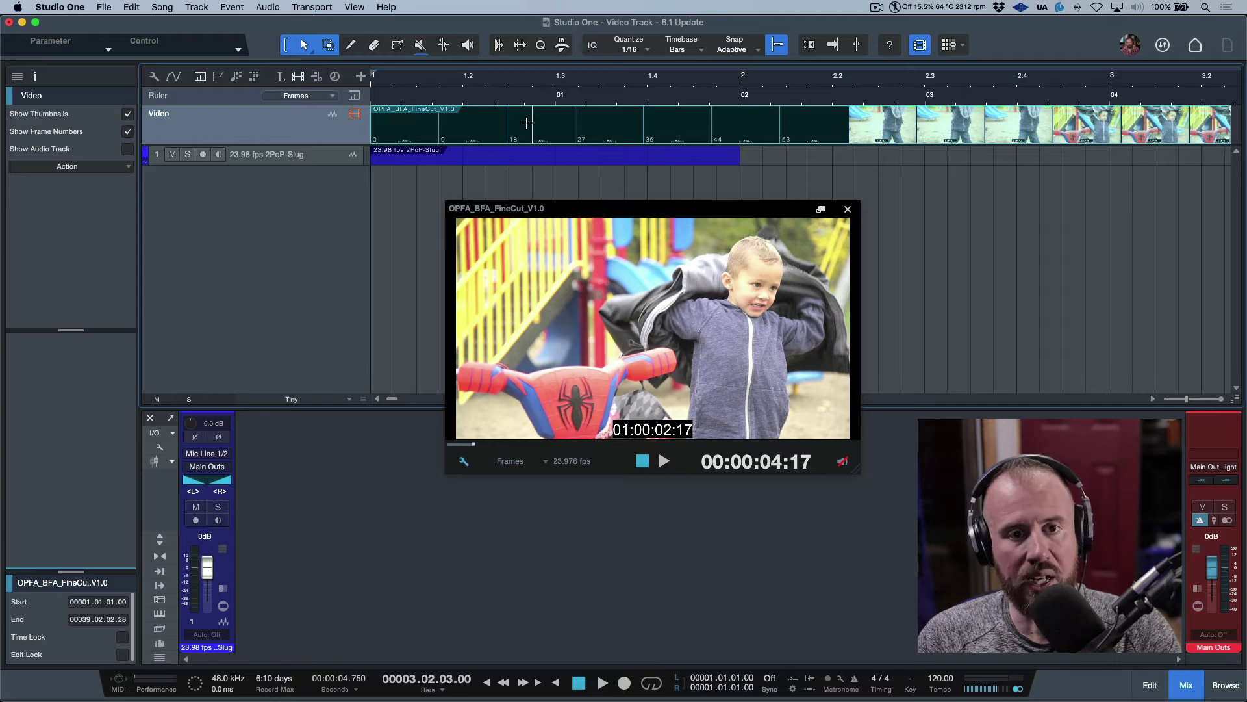
key(comma)
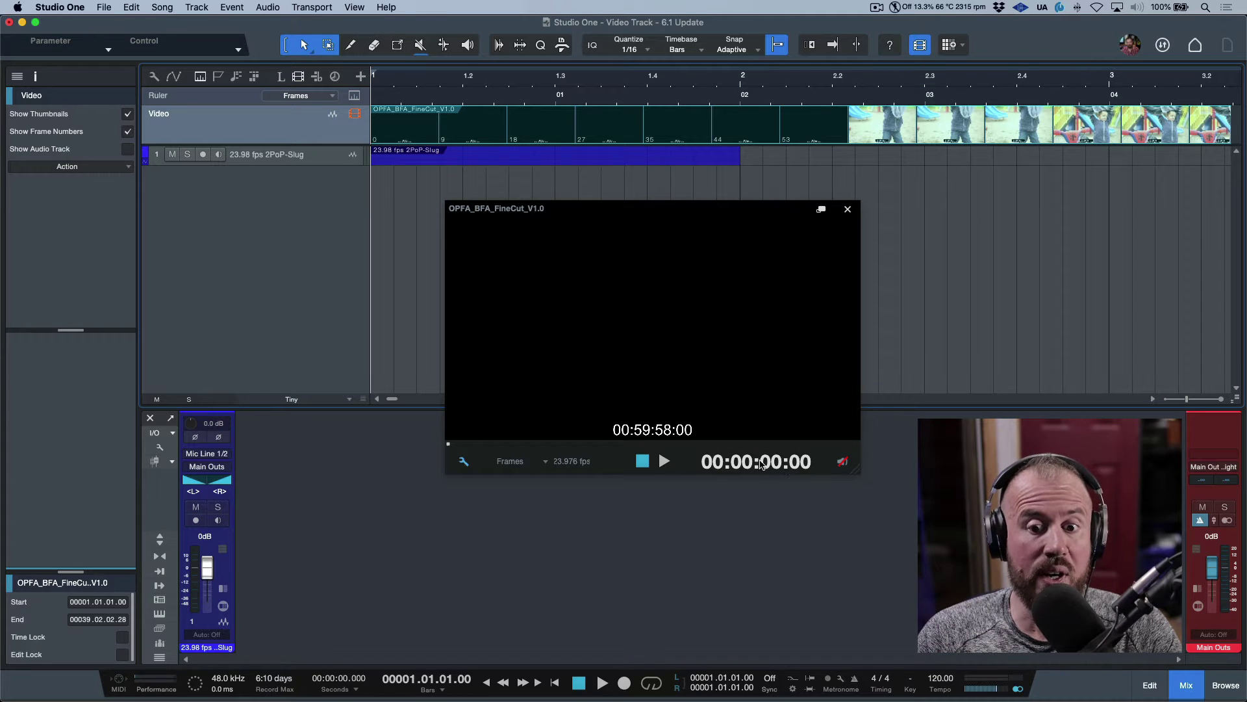
Set the frames value at the cursor on the song start to 00:59:58:00
right_click(378, 99)
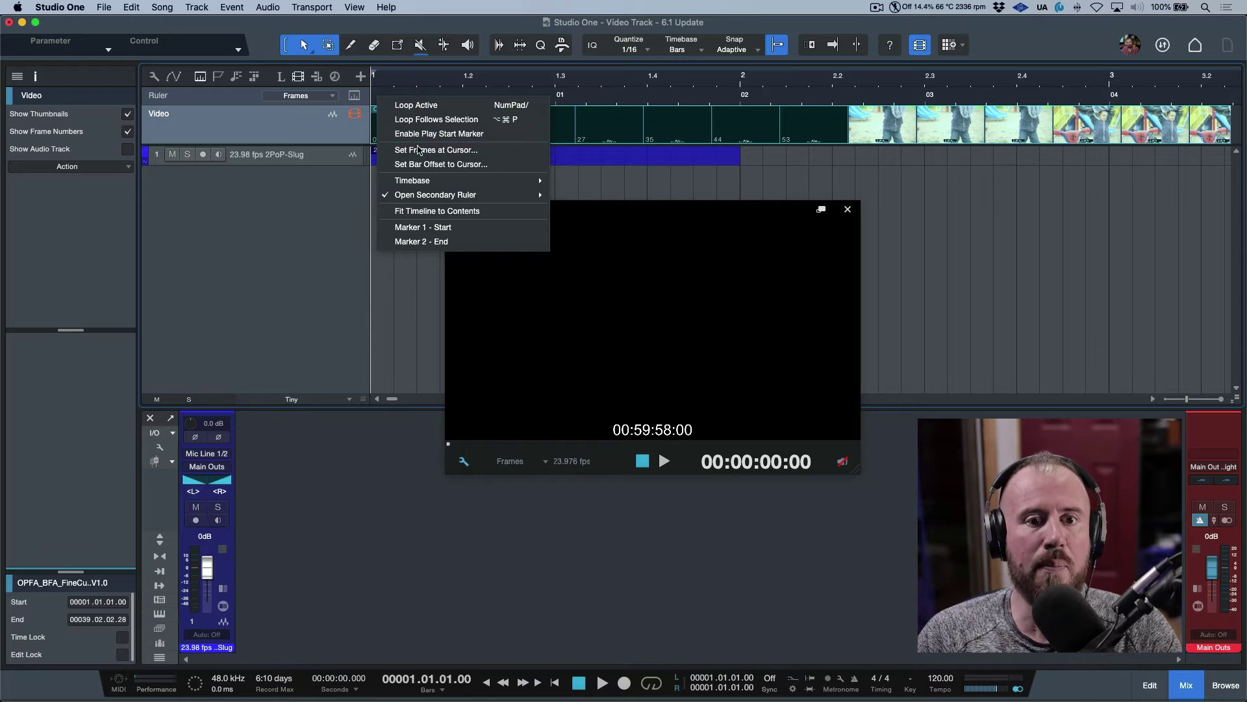
click(458, 151)
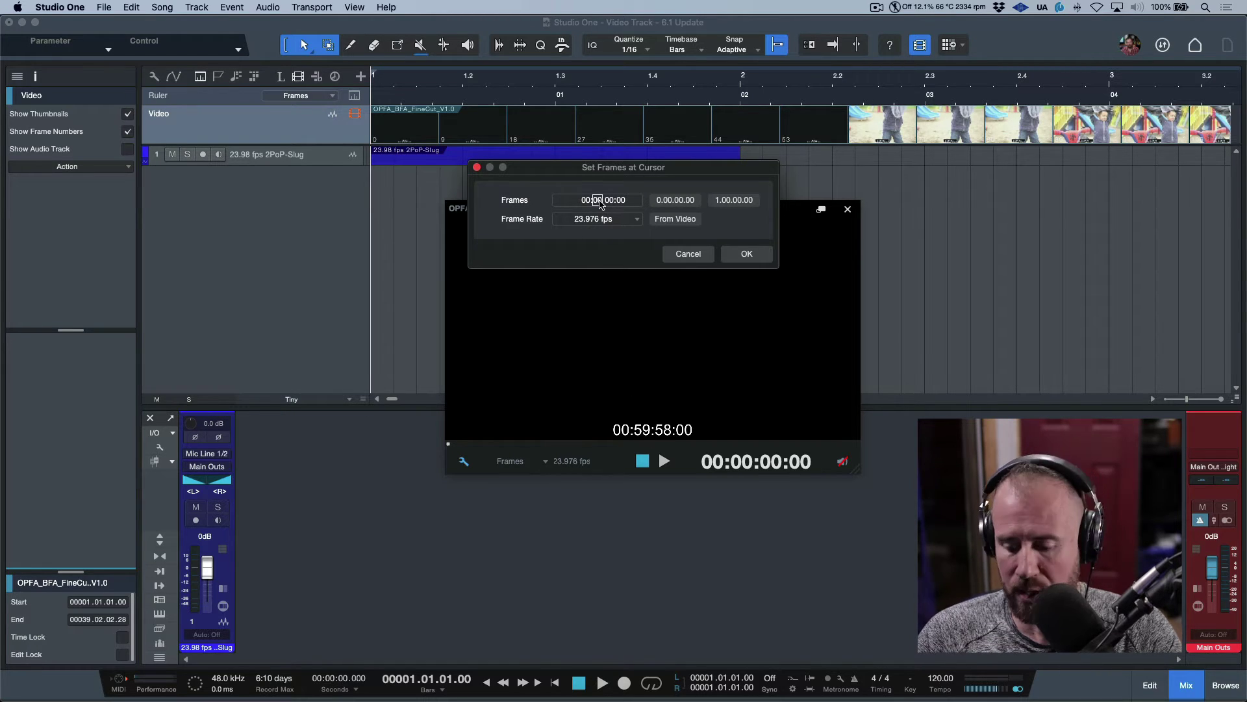
text(59:)
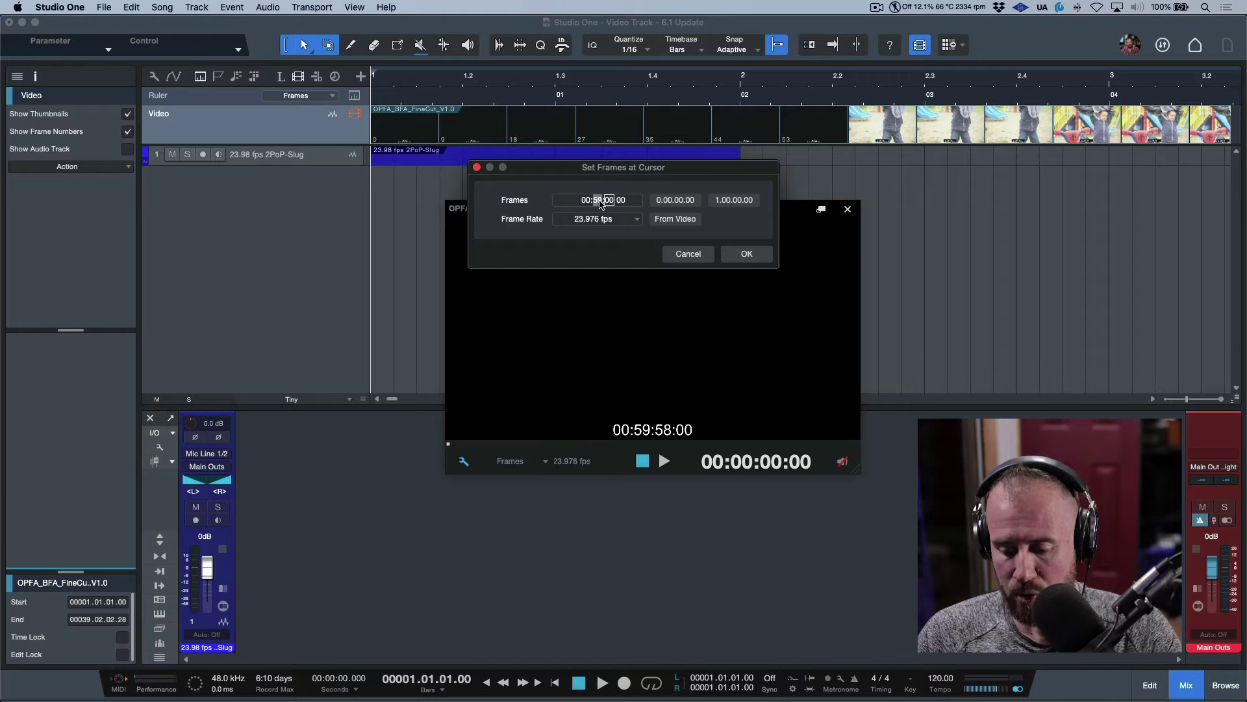
text(58)
click(747, 254)
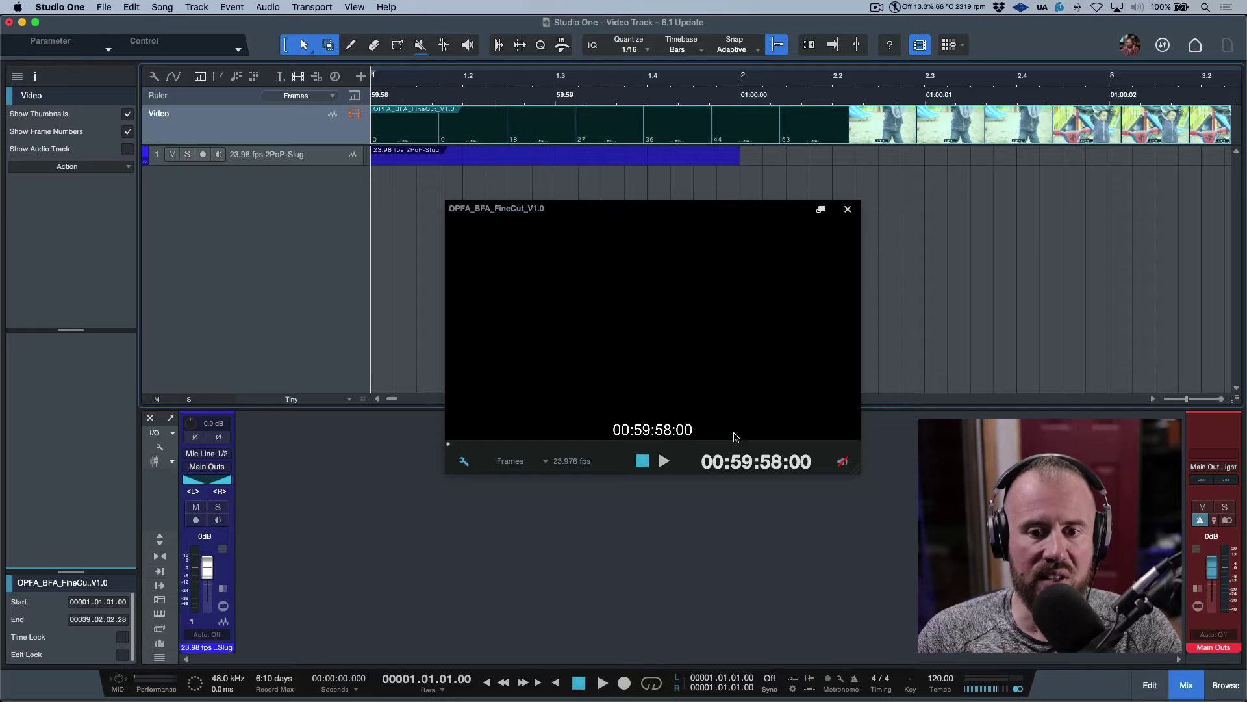
Locate to several points along the clip to check the song timecode against the burned-in timecode
click(953, 89)
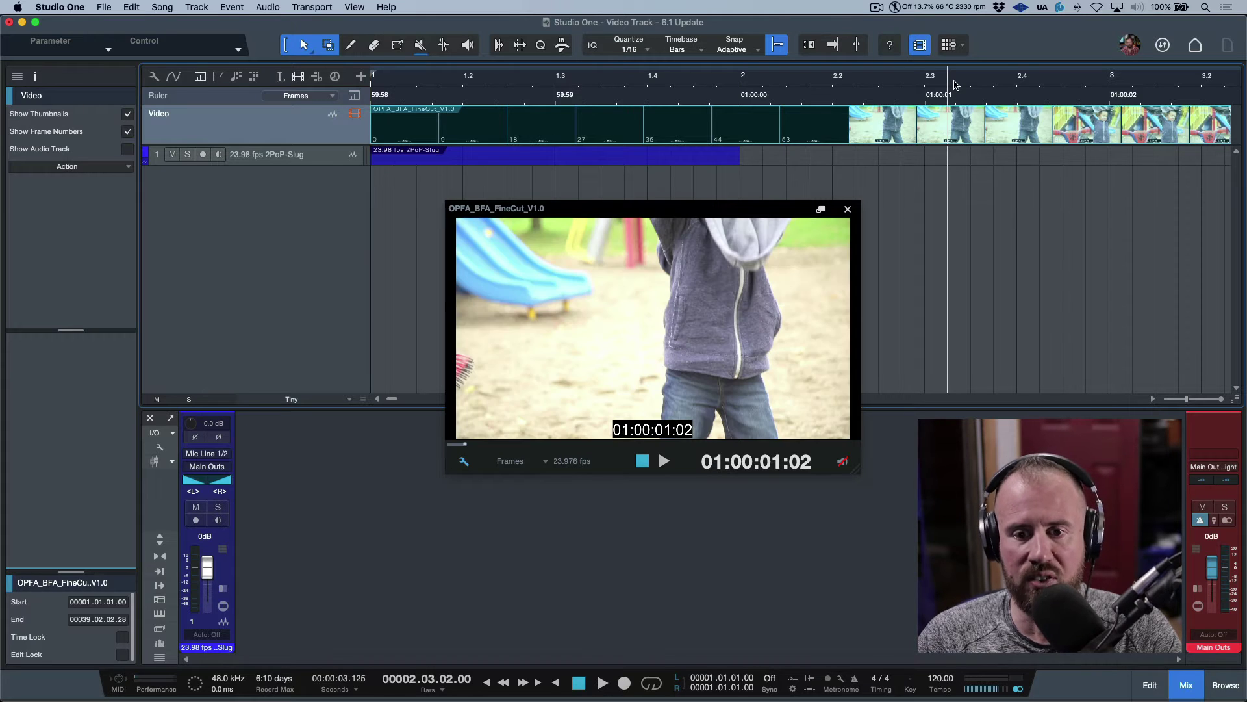
key(w)
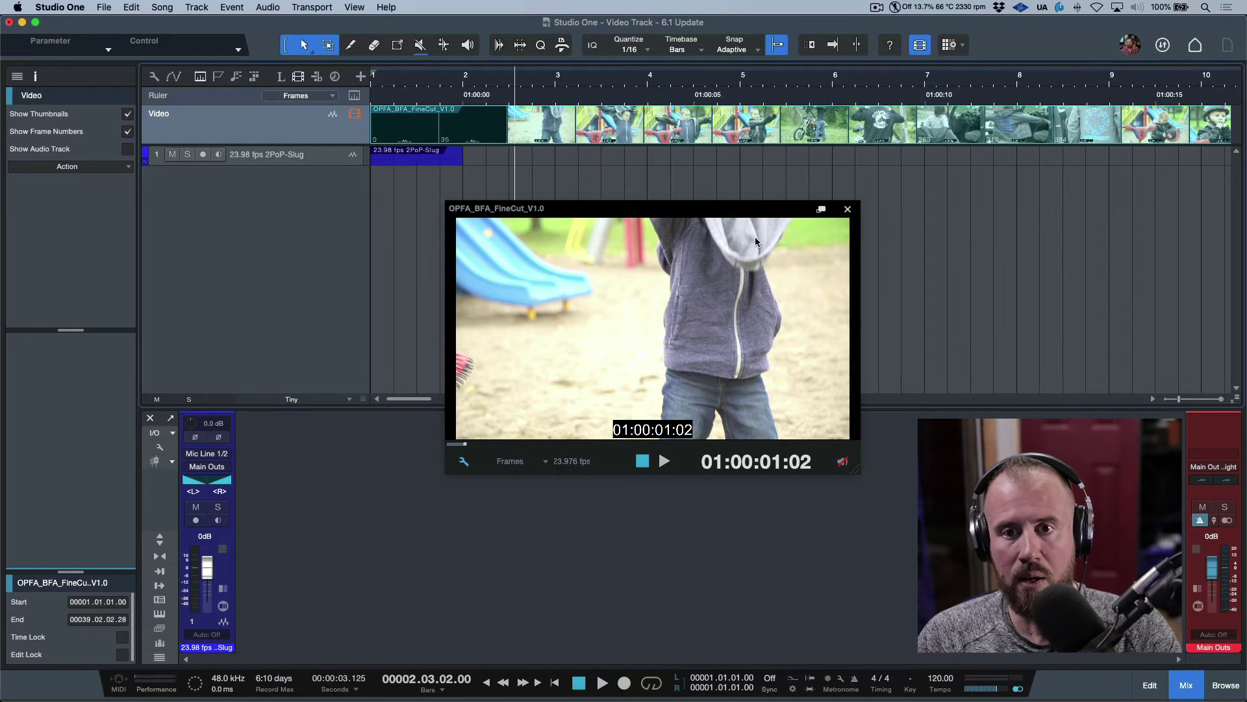
click(728, 87)
click(813, 88)
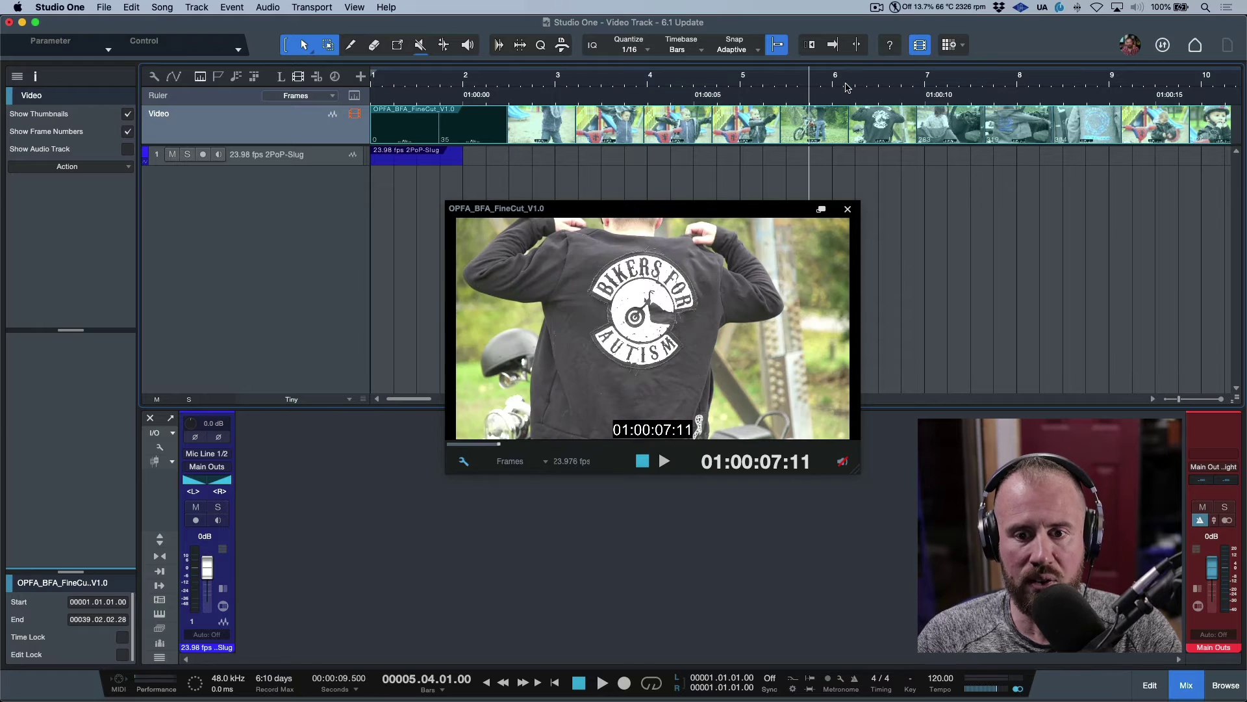
click(898, 85)
key(w)
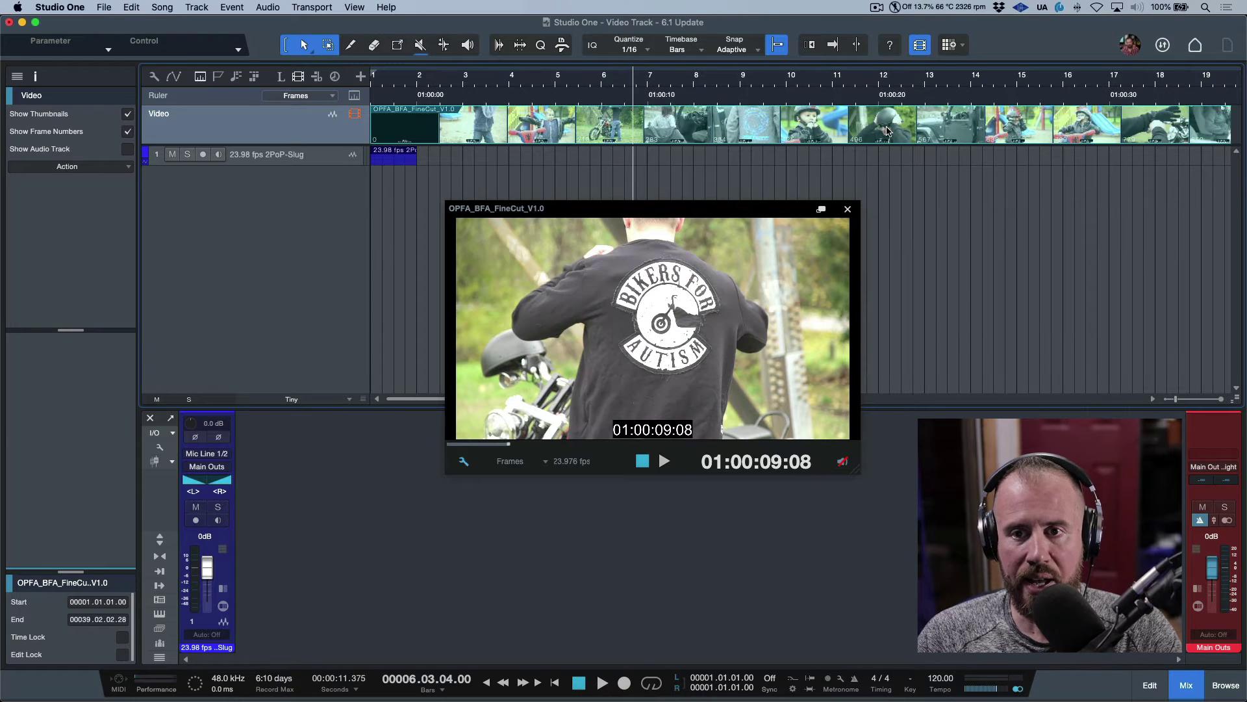
Spot-check the burned-in timecode against the frame counter at further points through the middle and up to the closing logos
click(914, 84)
click(982, 84)
scroll(986, 123, right, 1)
scroll(985, 124, right, 15)
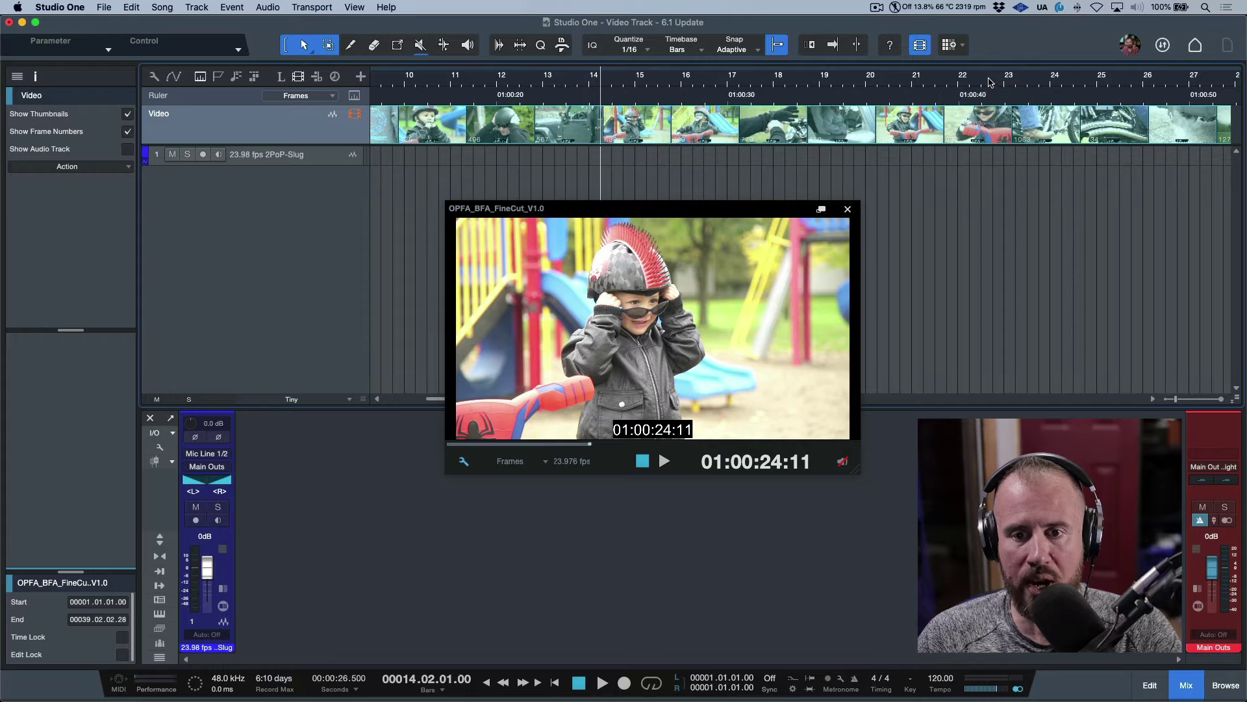
click(993, 84)
click(1084, 84)
scroll(1006, 139, right, 15)
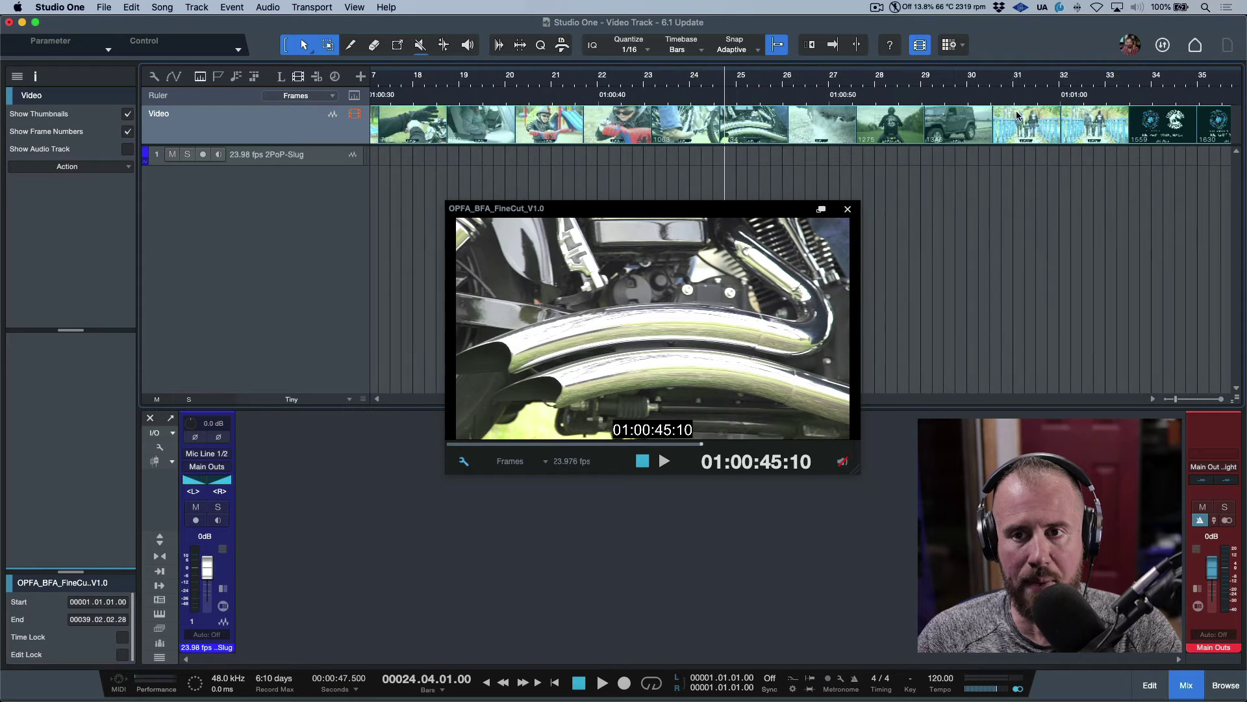
click(1036, 85)
click(1112, 83)
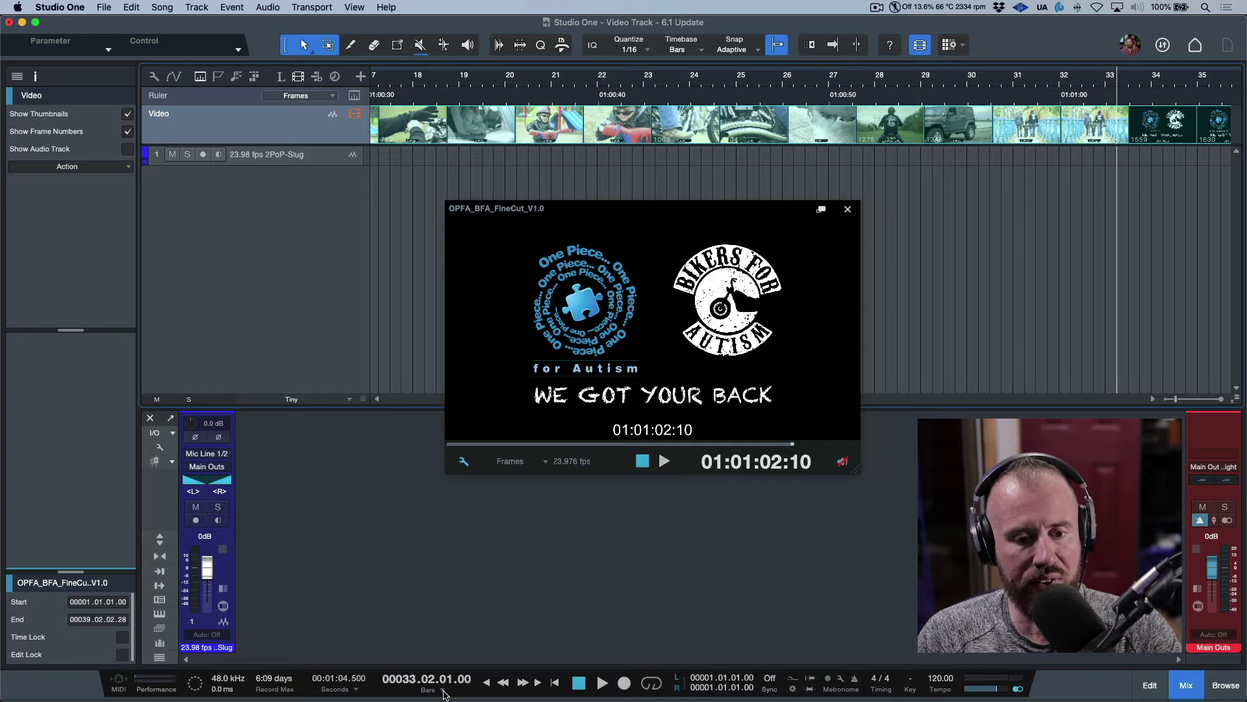
Enlarge the 23.98 fps 2PoP-Slug track and set its tempo mode to Don't follow
scroll(576, 184, left, 10)
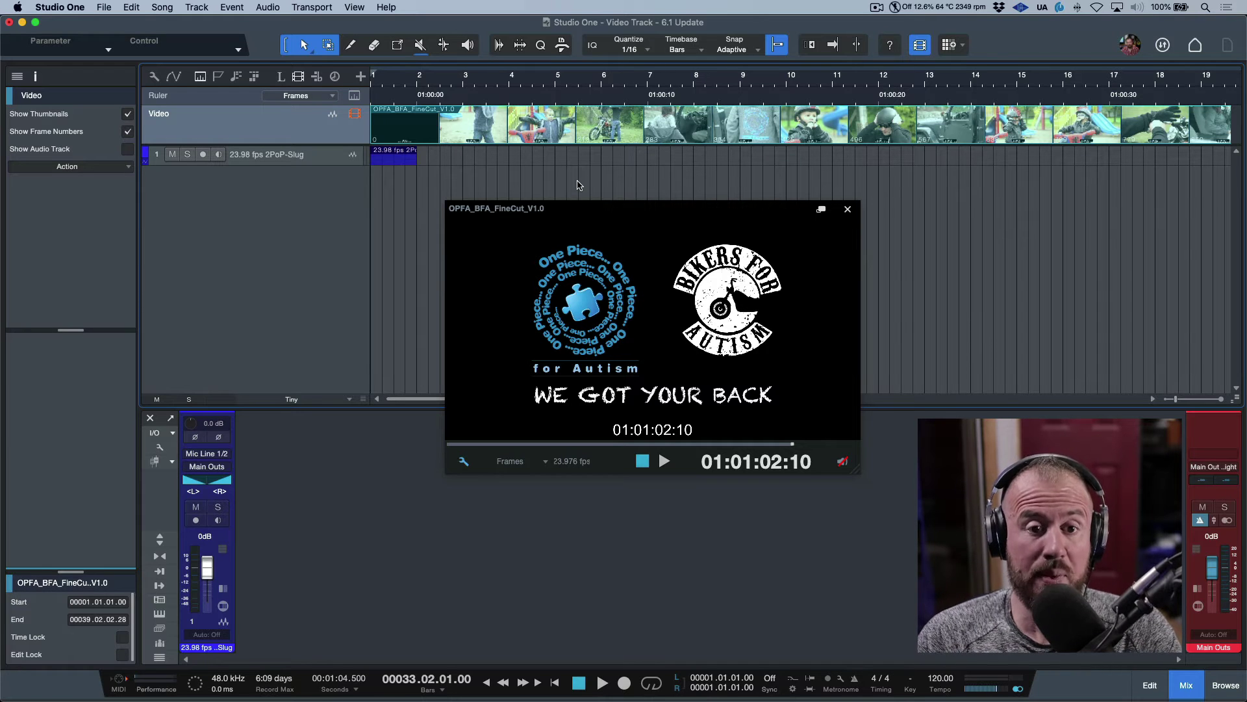
click(326, 160)
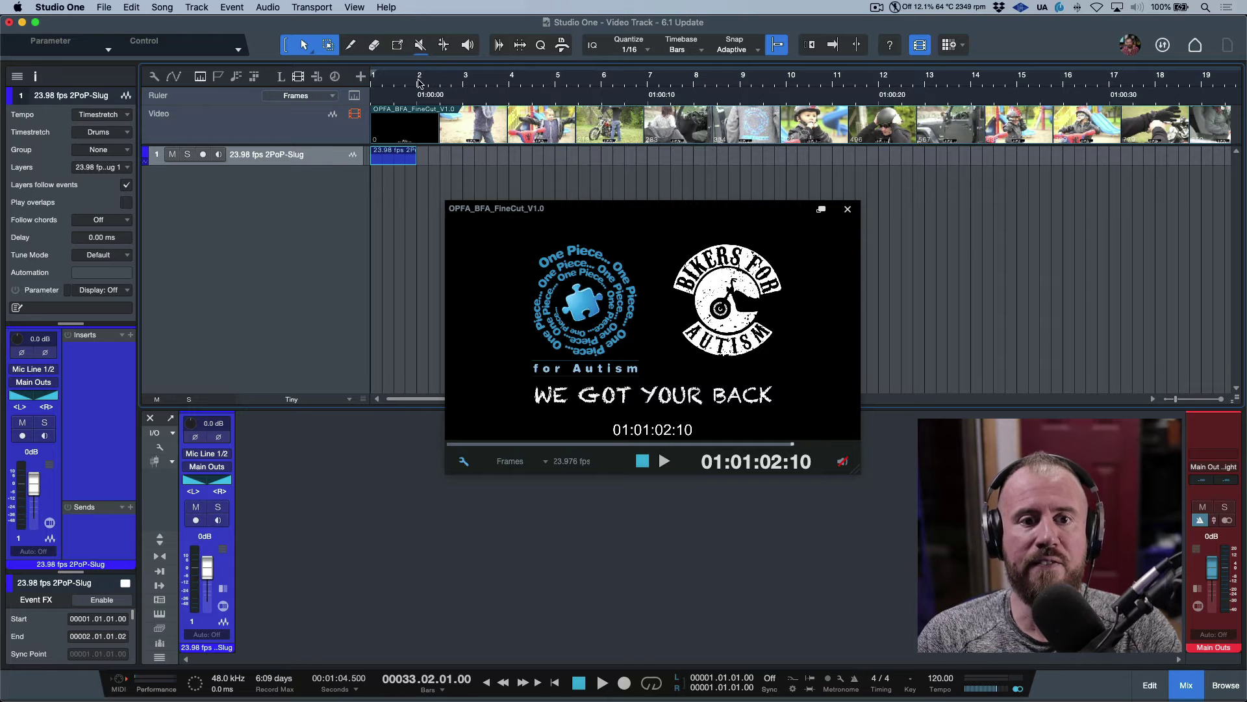
scroll(419, 81, up, 5)
scroll(419, 81, up, 3)
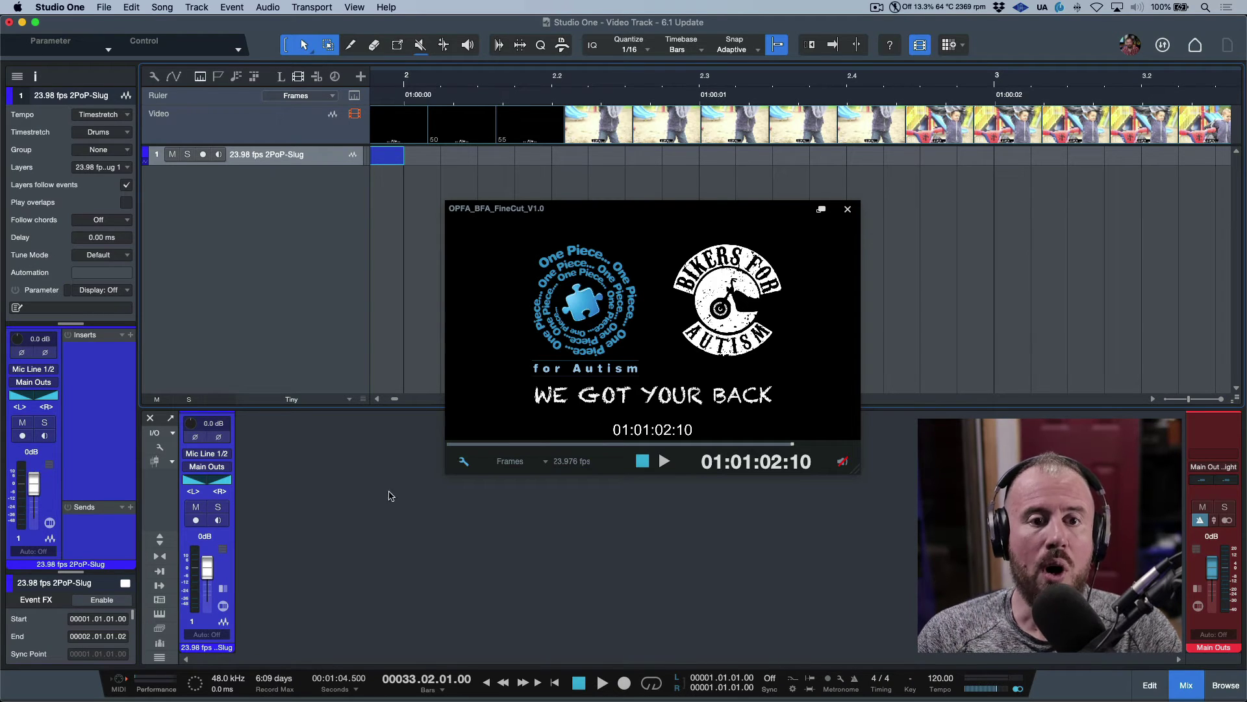
scroll(499, 132, left, 5)
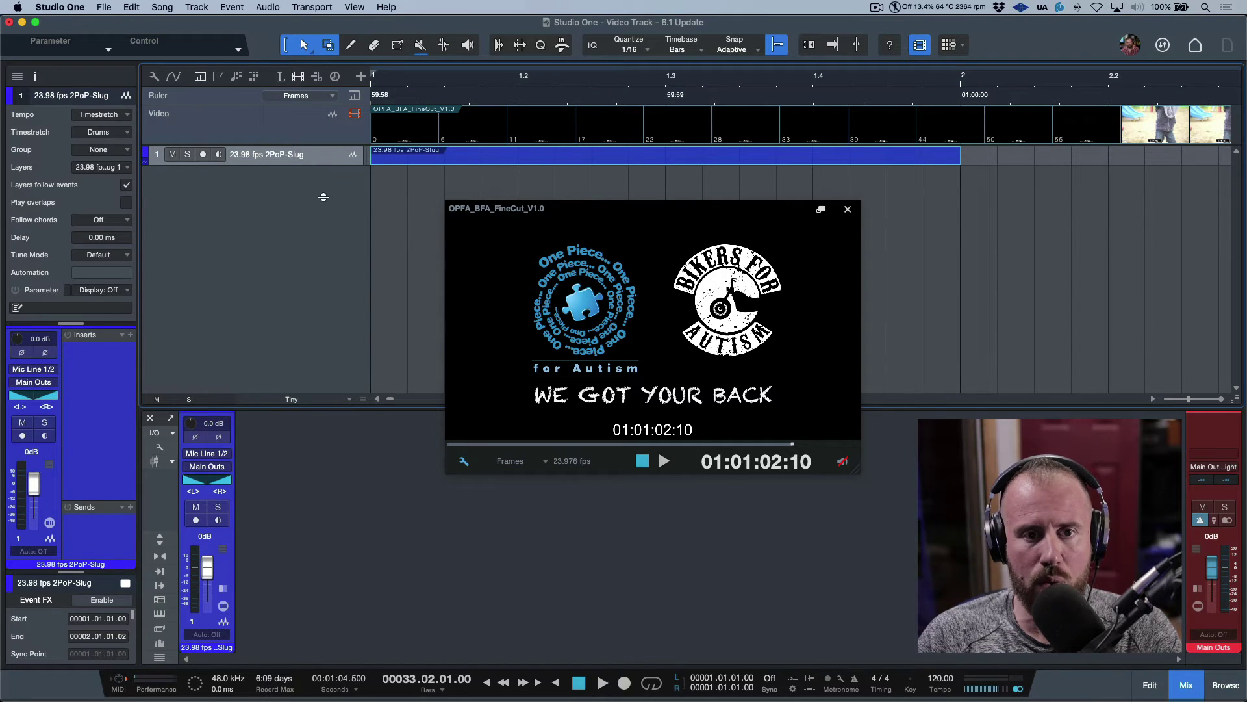
drag(323, 166, 338, 198)
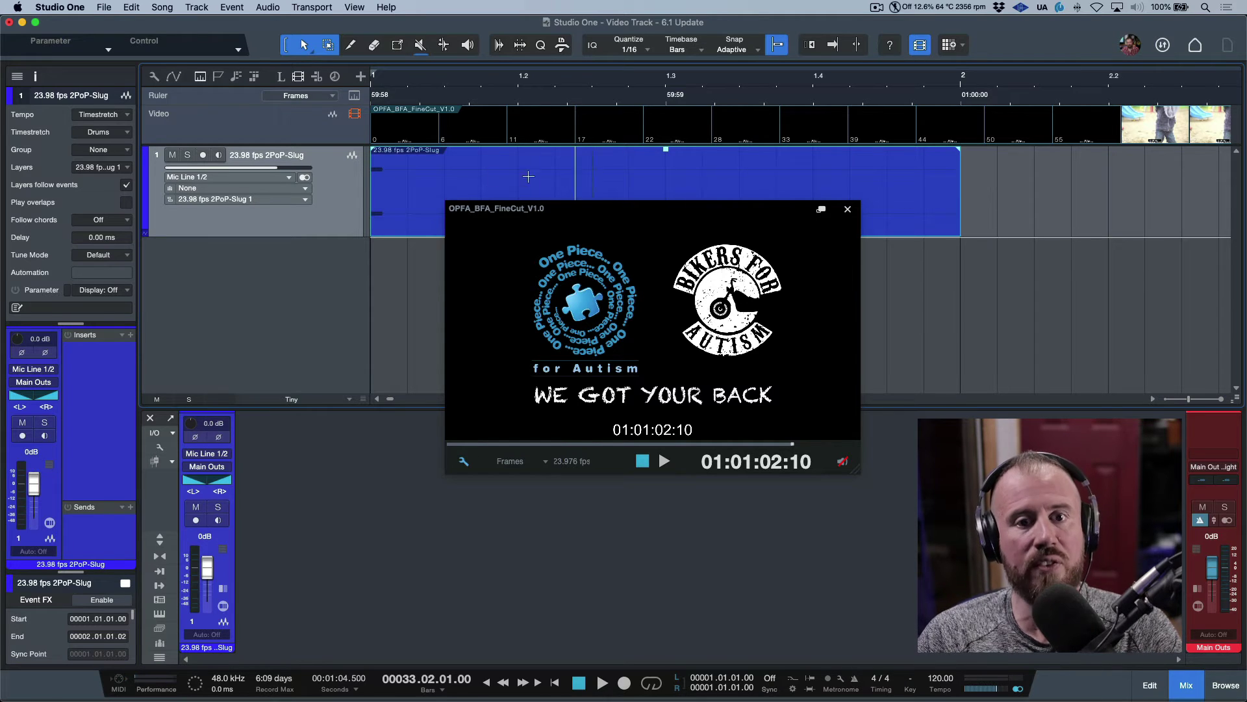
click(125, 115)
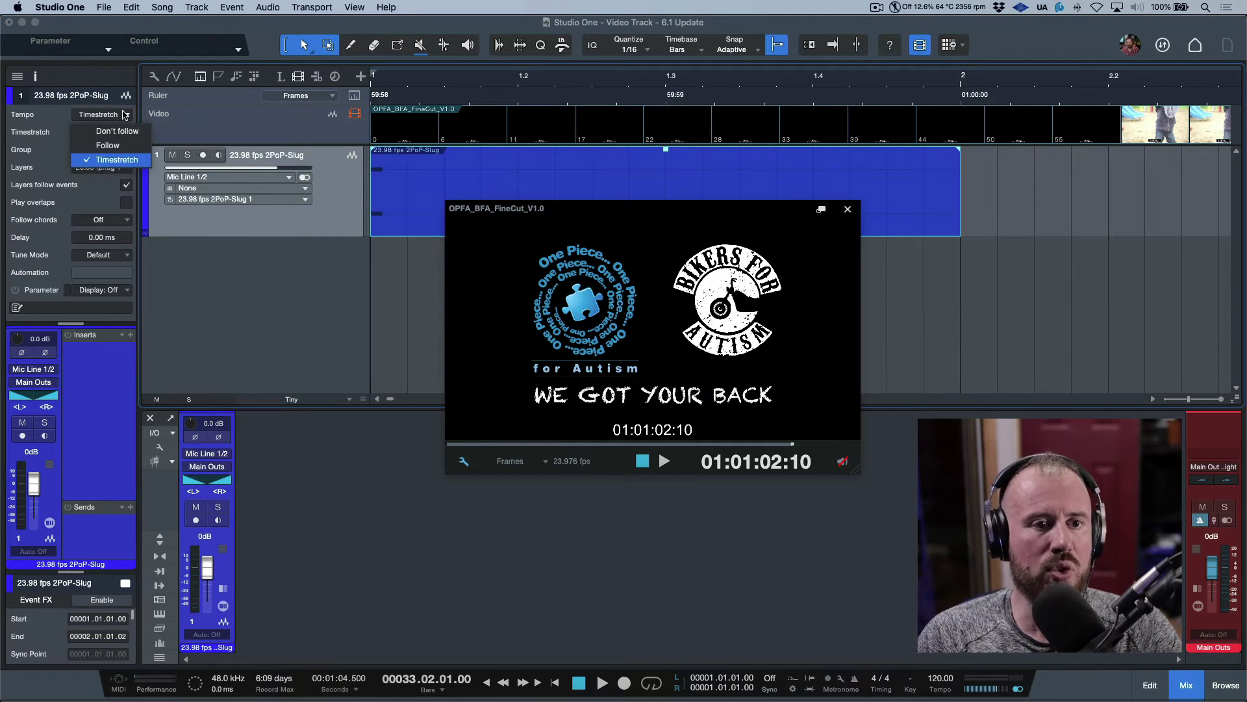
click(107, 132)
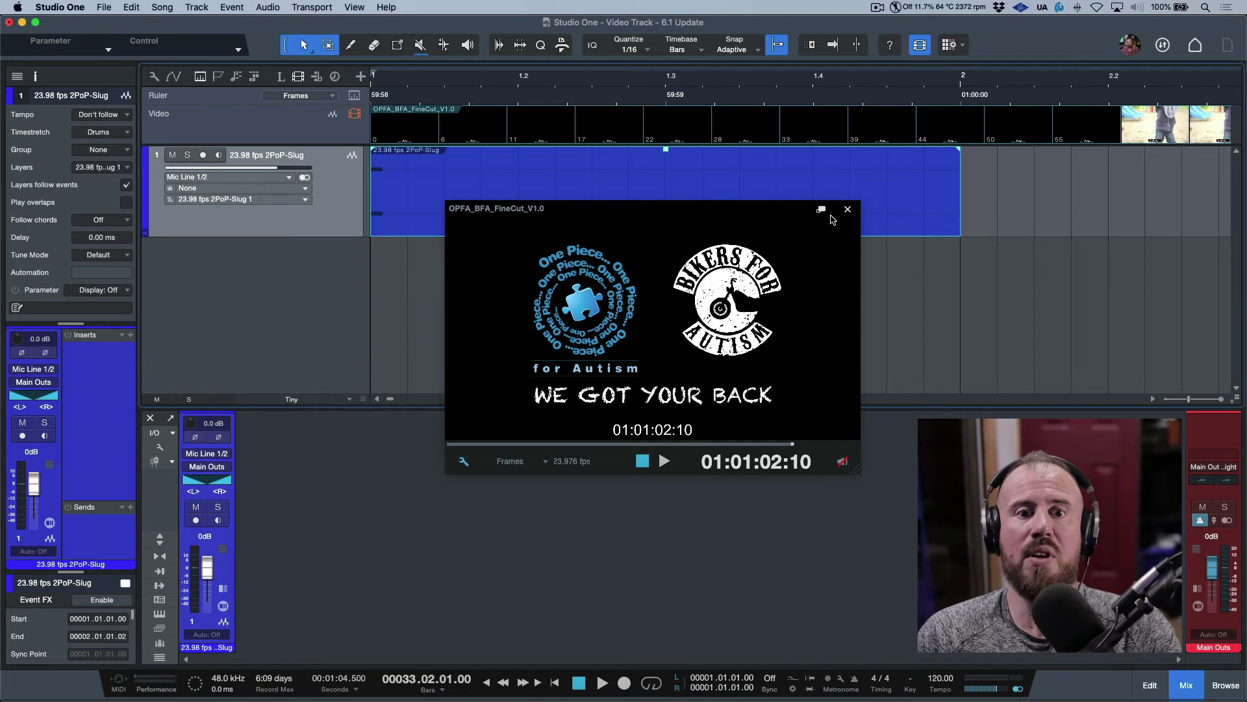
Return to the song start and step through single frames to compare the player's frame counter, burned-in timecode and ruler
scroll(489, 81, up, 5)
scroll(489, 81, up, 4)
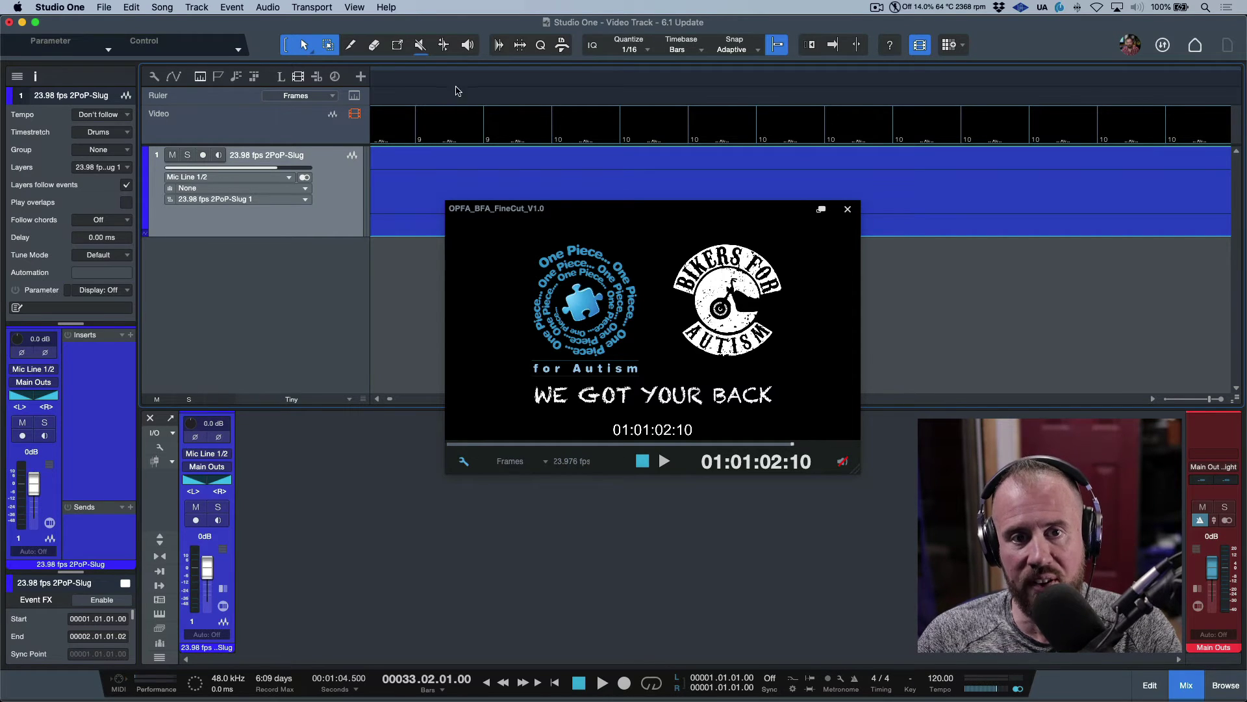
scroll(466, 84, down, 3)
scroll(473, 81, down, 1)
scroll(498, 81, down, 2)
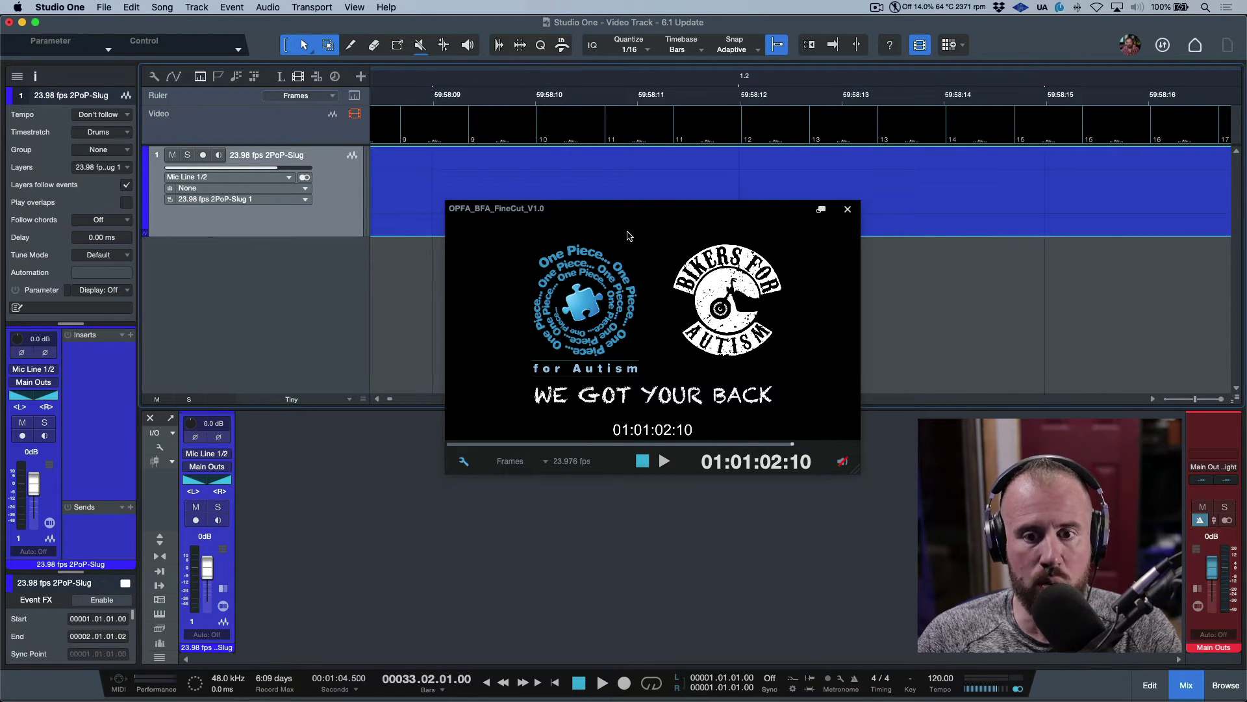
click(804, 466)
scroll(804, 465, up, 1)
scroll(804, 465, up, 2)
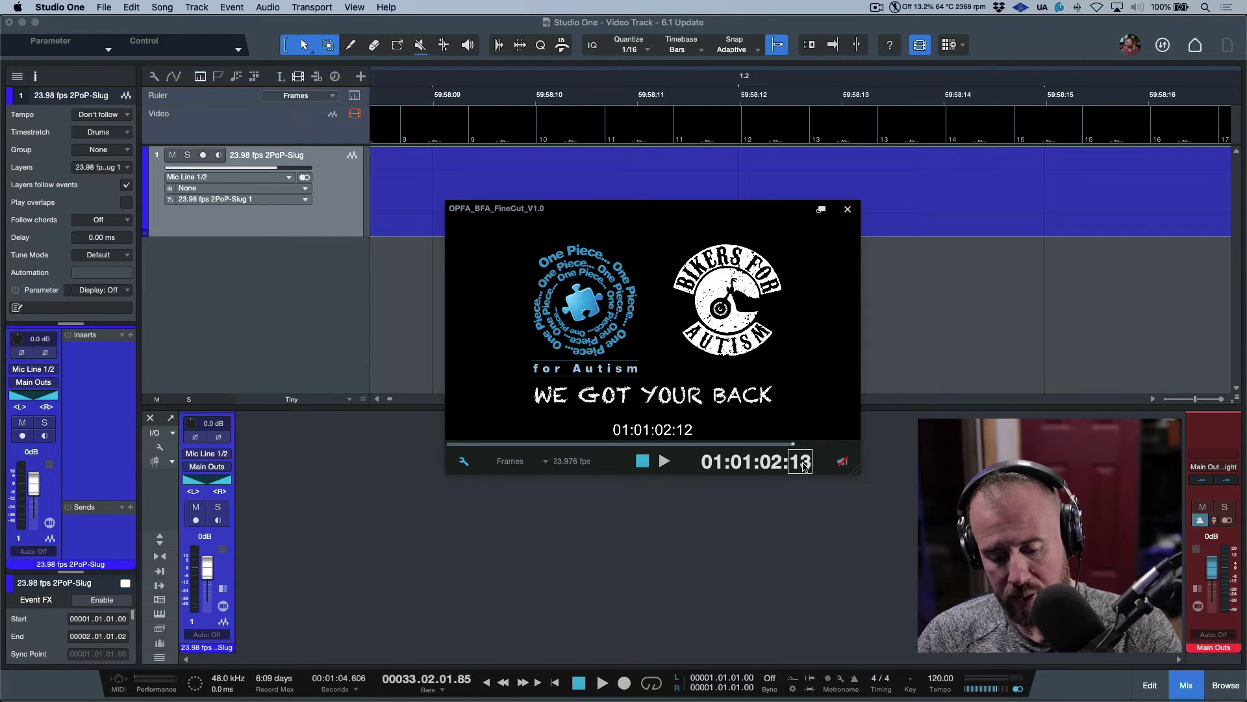
key(Home)
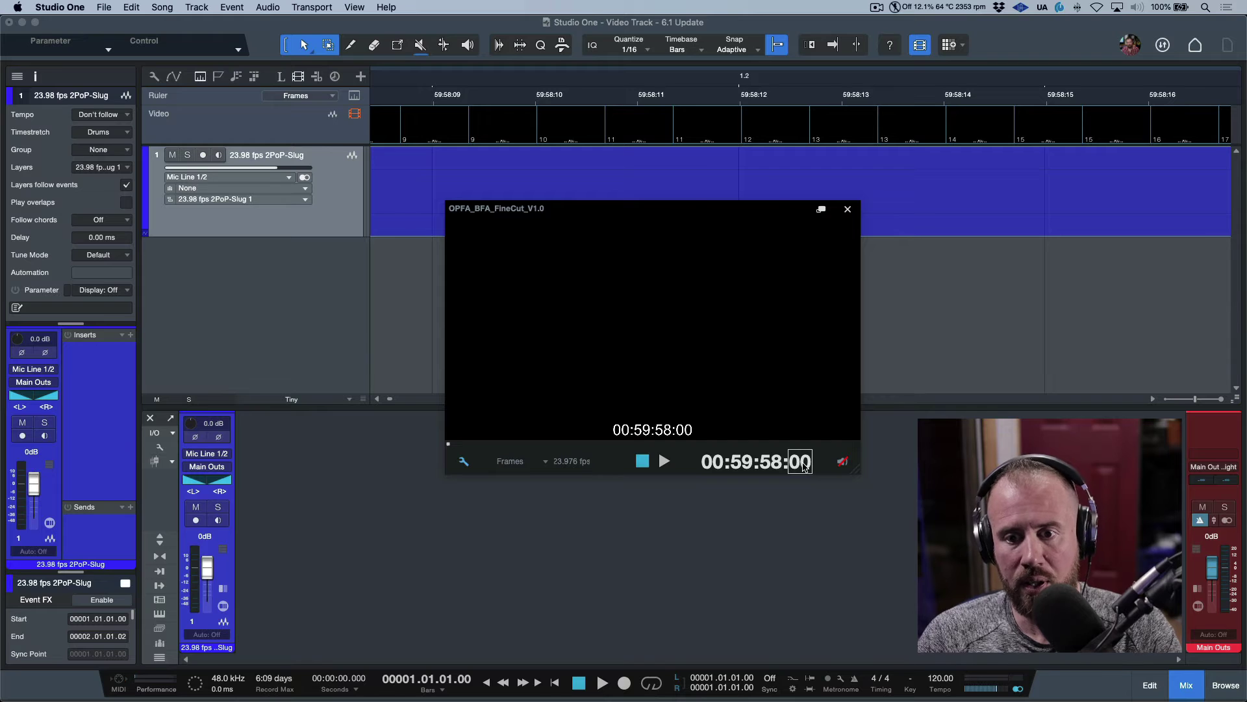
scroll(803, 465, up, 9)
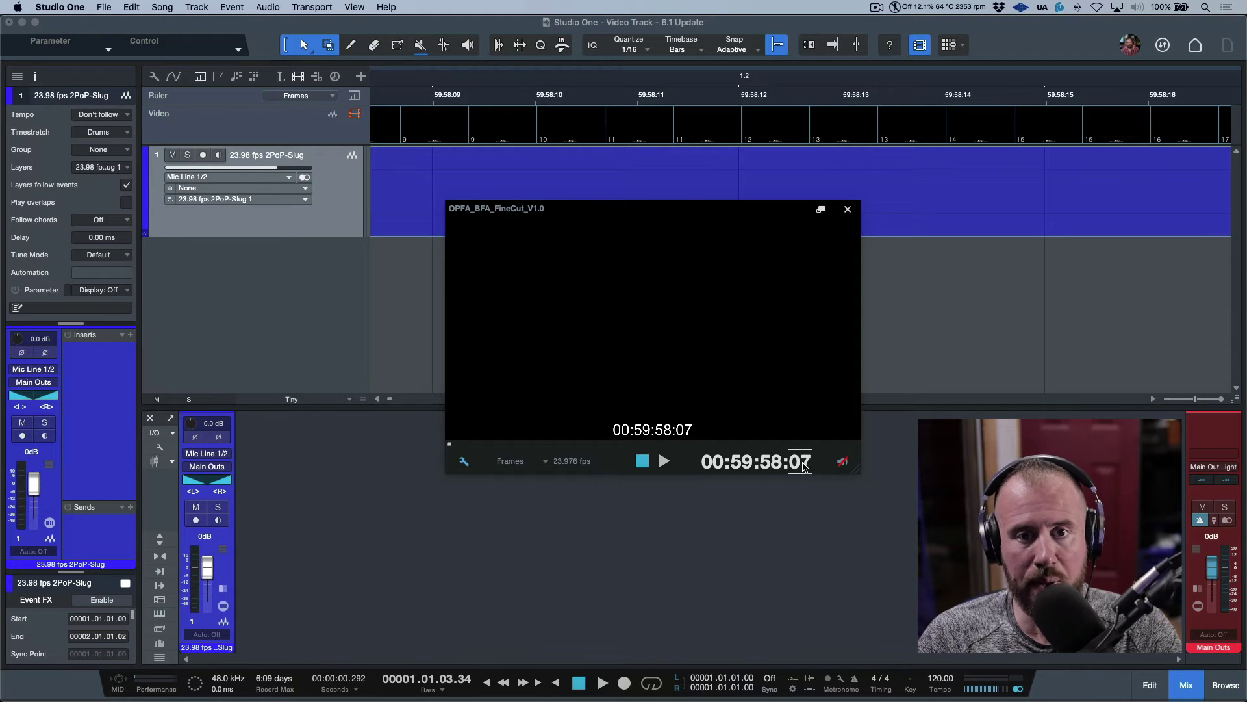
scroll(804, 465, up, 6)
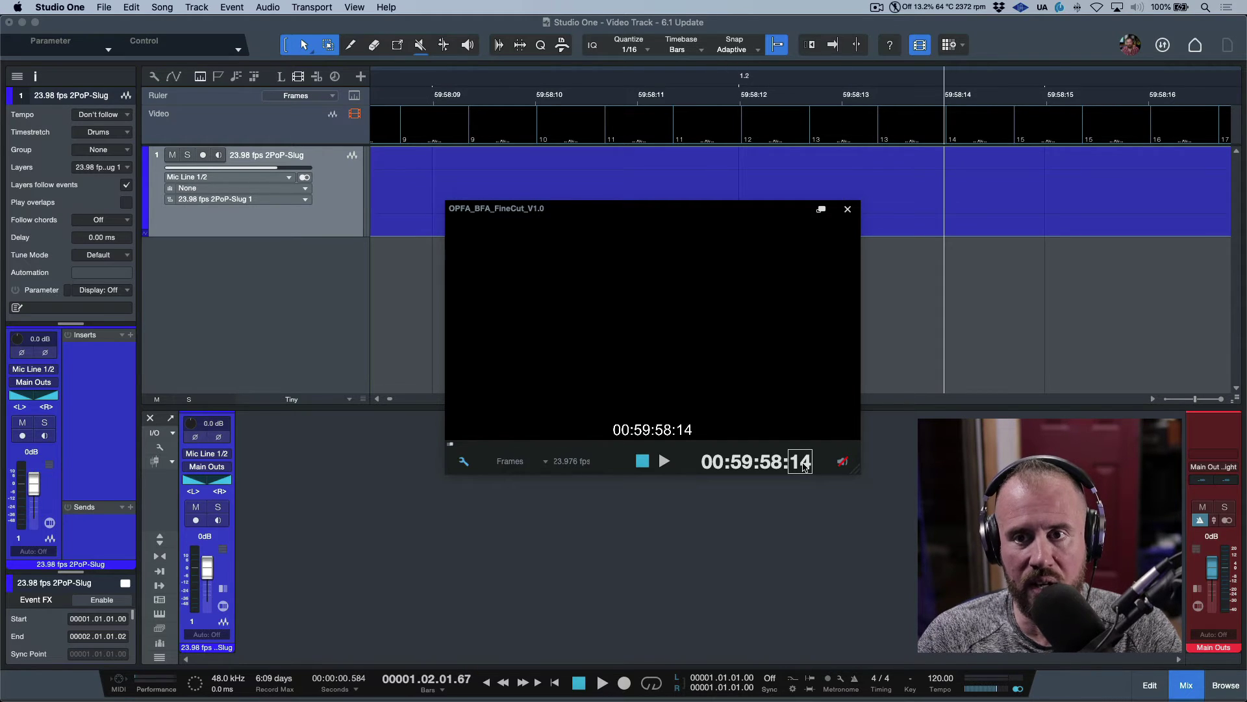
scroll(804, 466, down, 7)
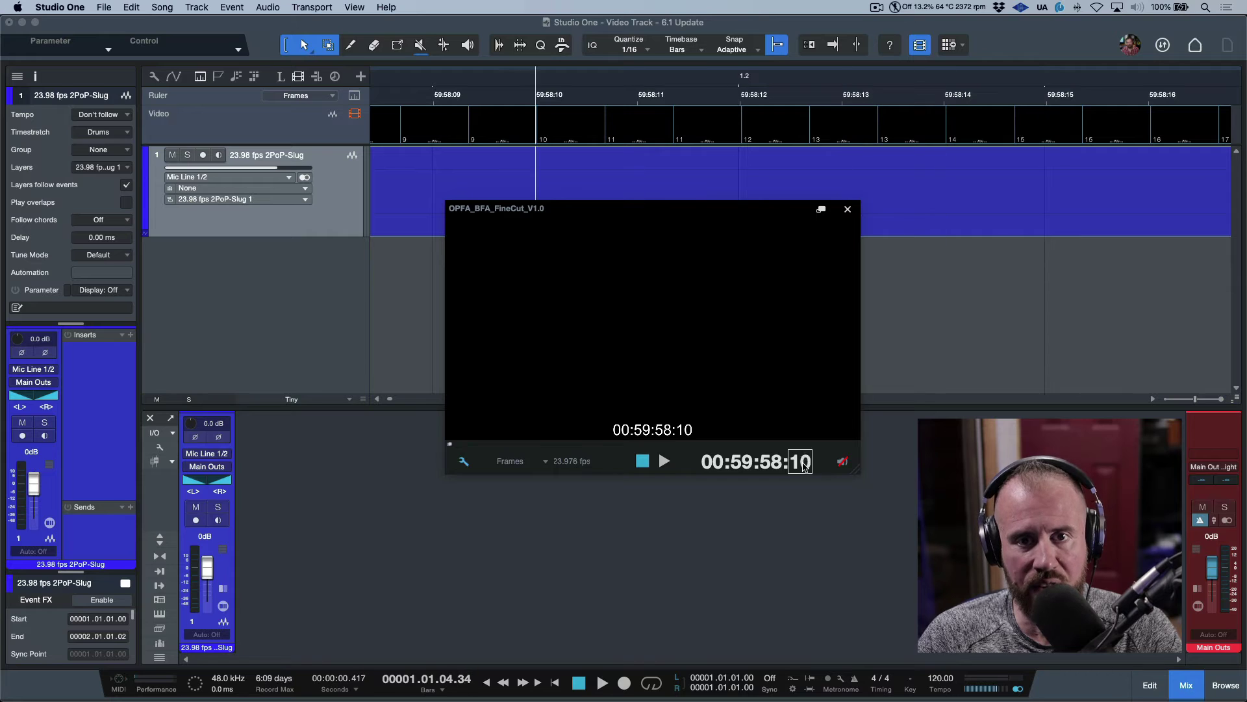
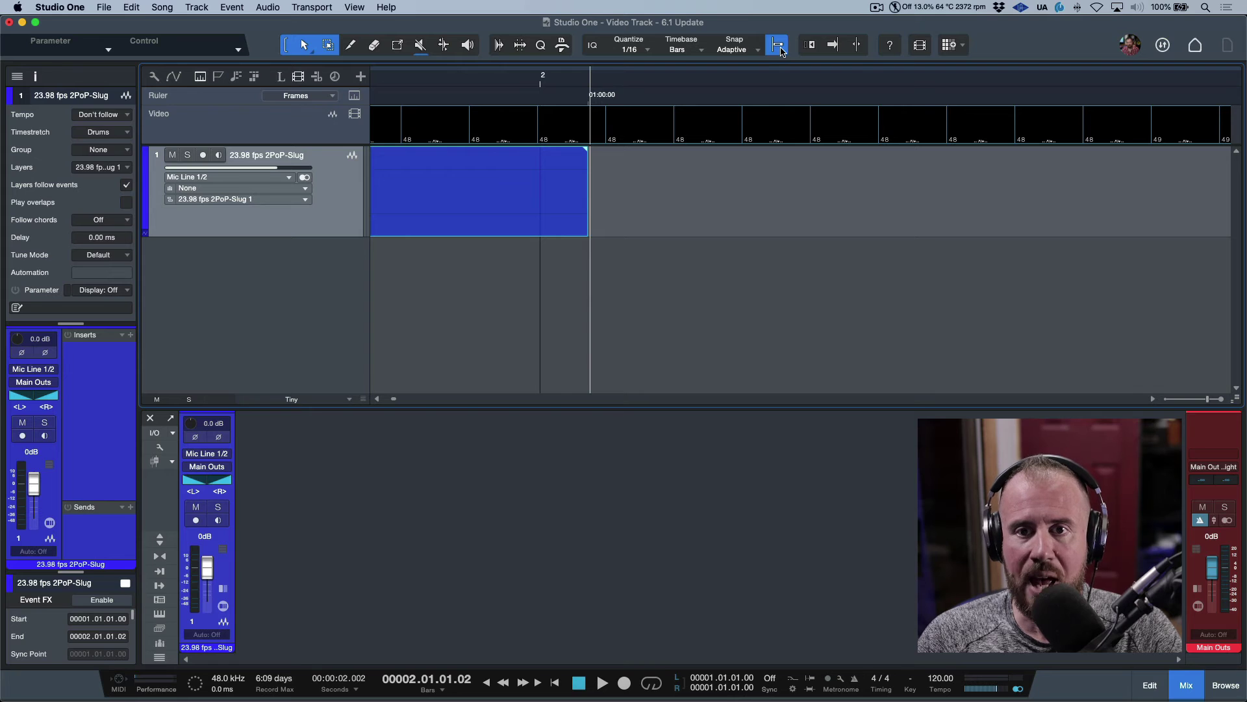
Enable Snap To Events, show the tempo track and stretch bar 2 to the slug's end at 01:00:00:00
click(756, 51)
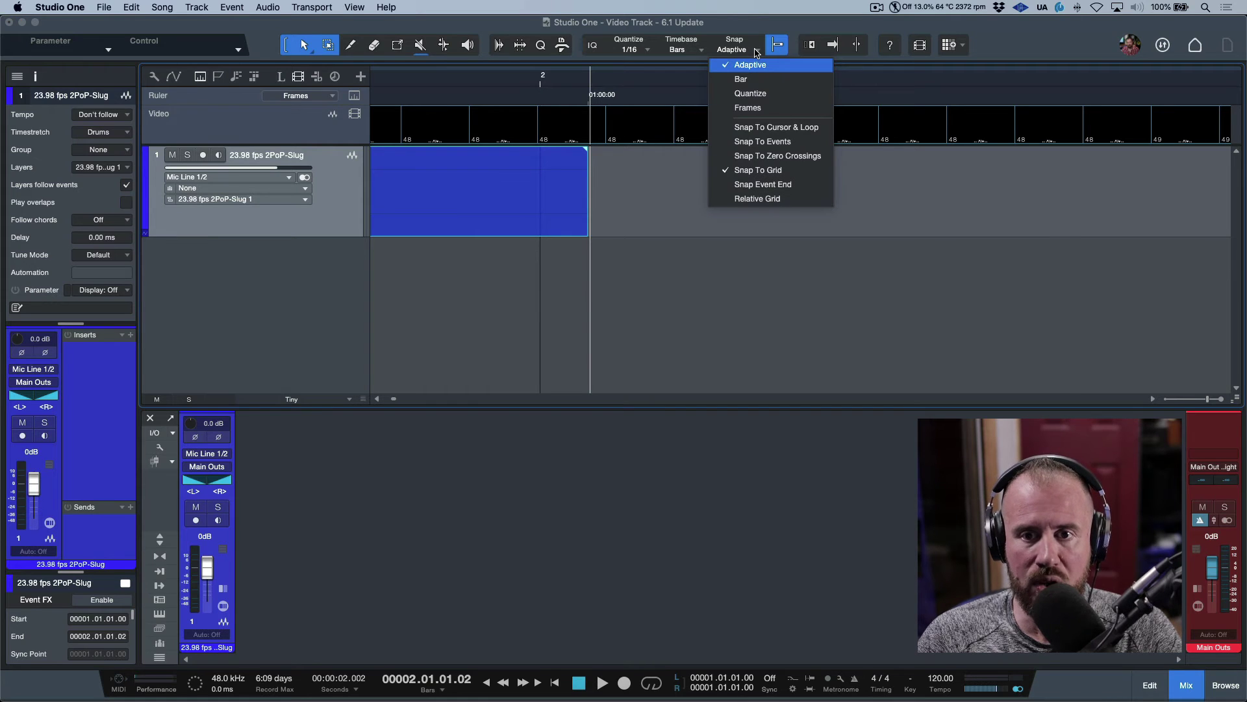
click(794, 142)
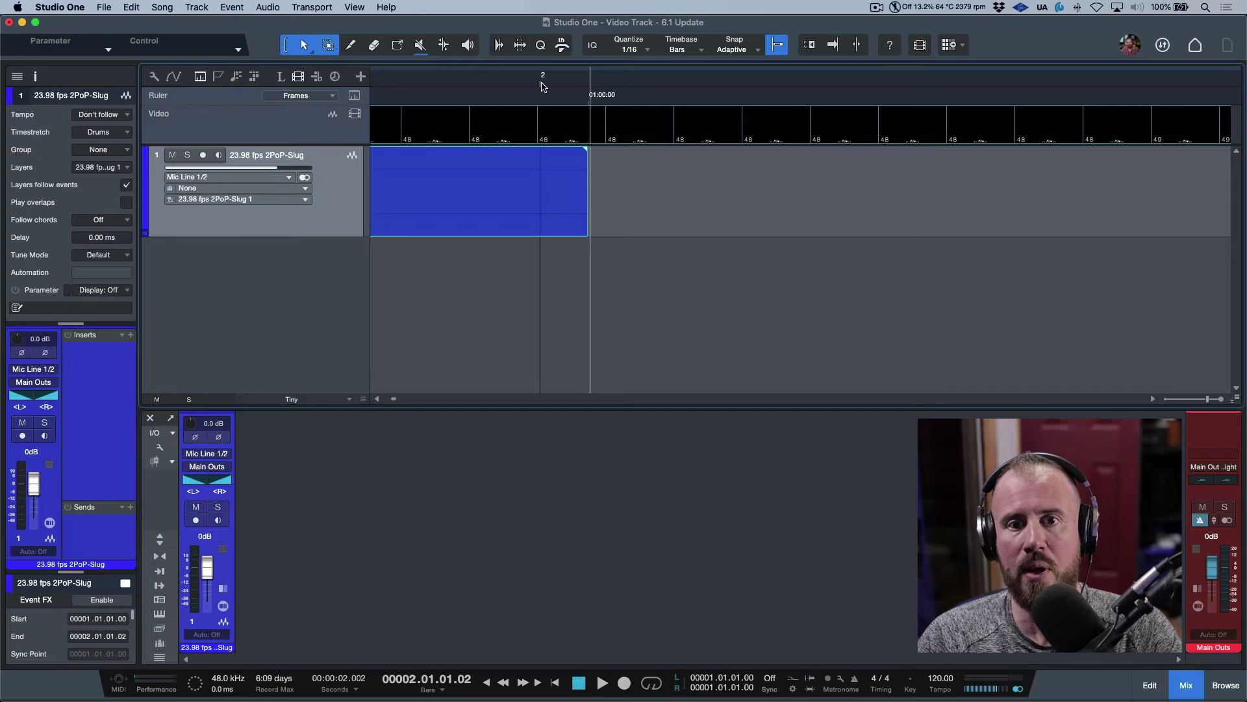
click(334, 76)
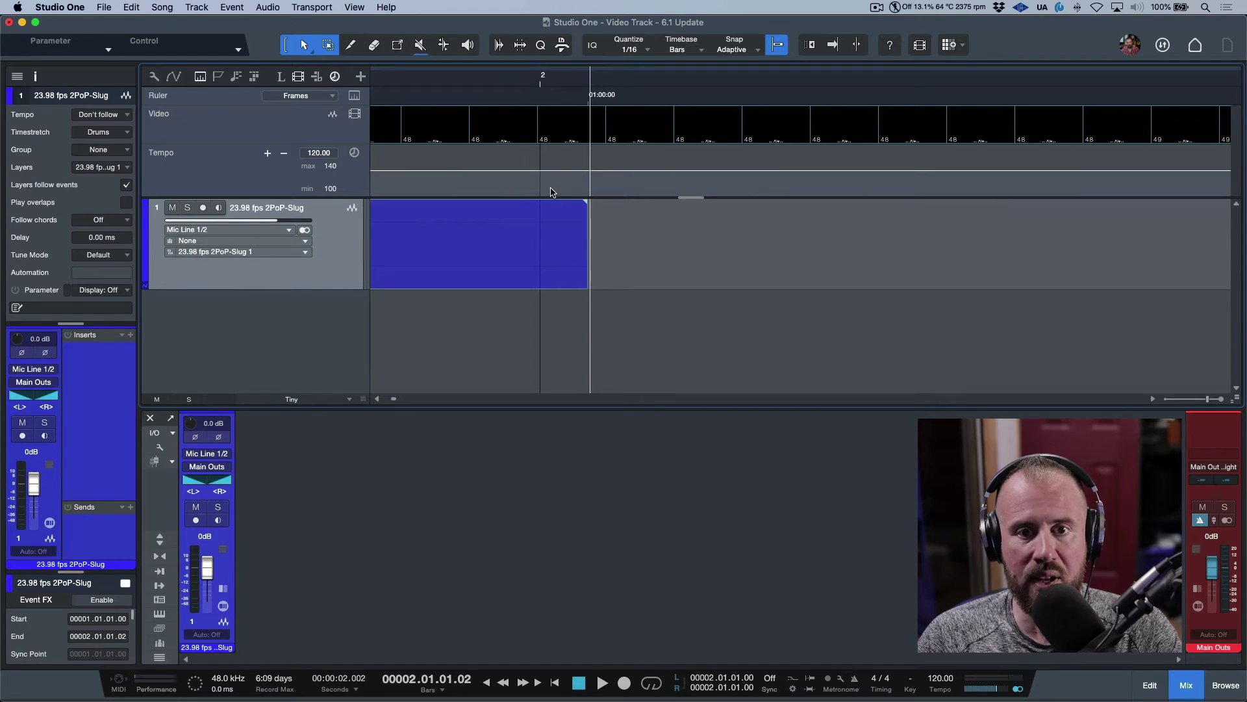
drag(543, 177, 596, 178)
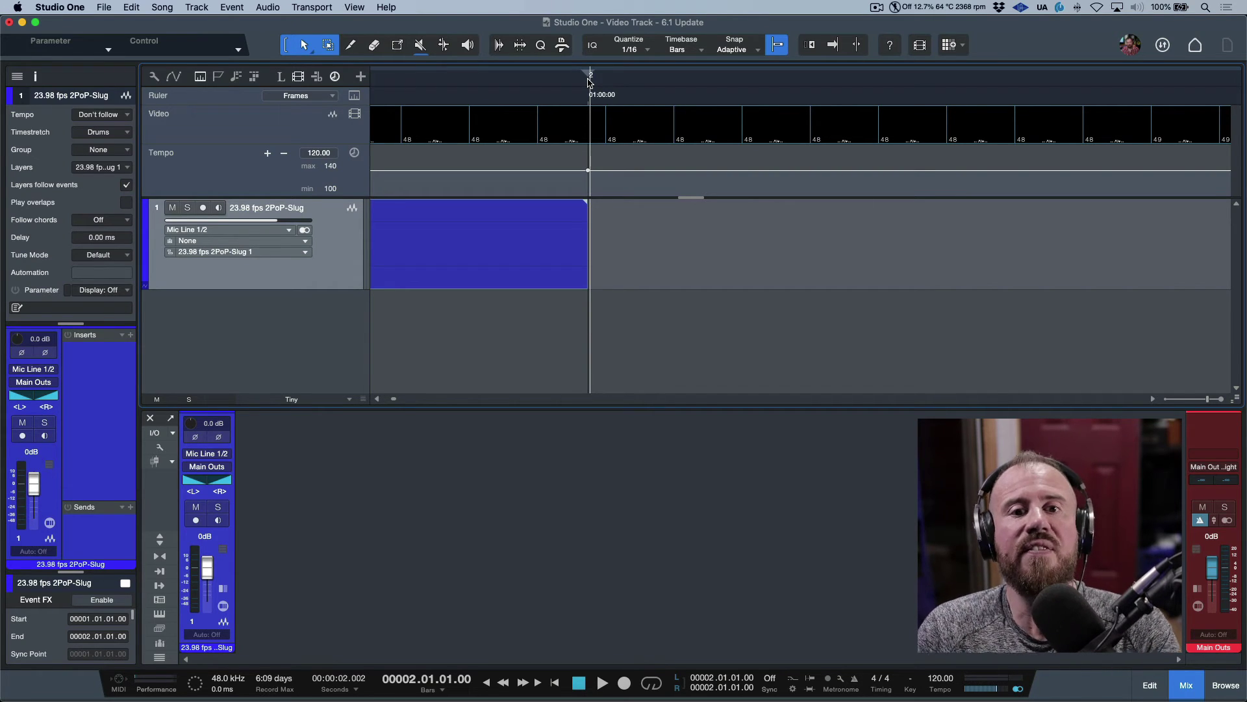
Set the bar offset to the cursor at the slug's end so bar 1 falls on 01:00:00:00
drag(556, 76, 529, 217)
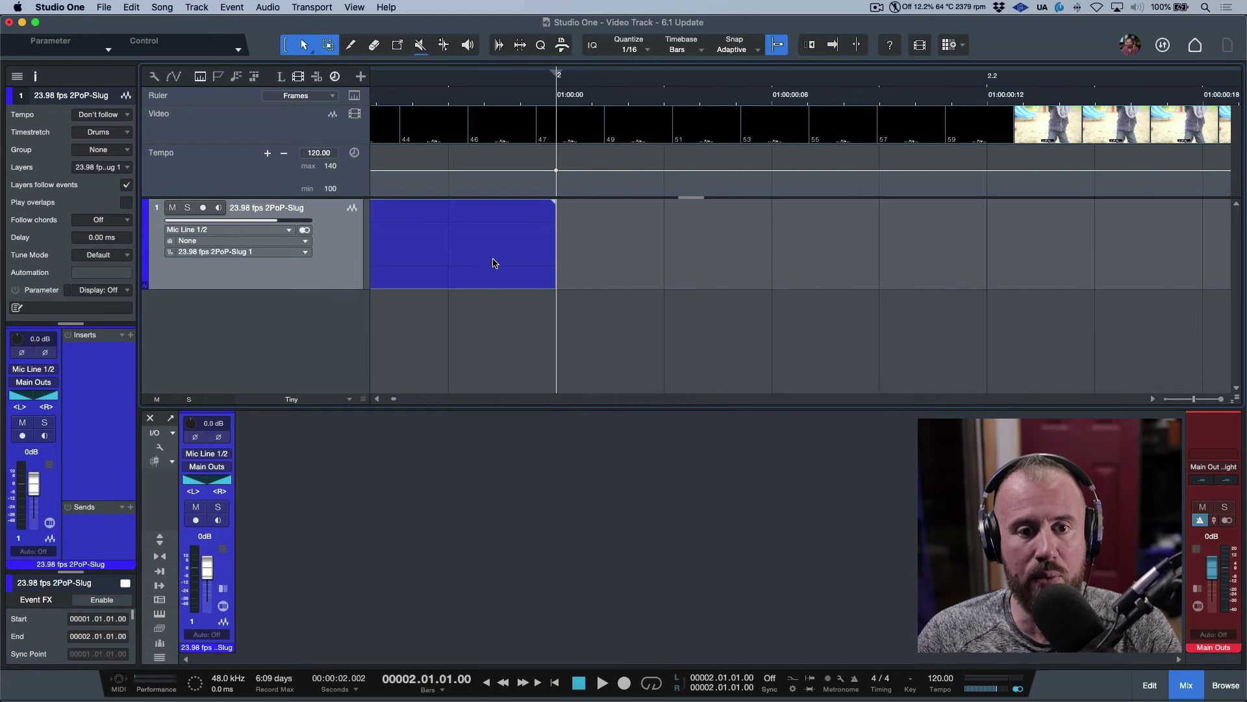
scroll(494, 261, left, 10)
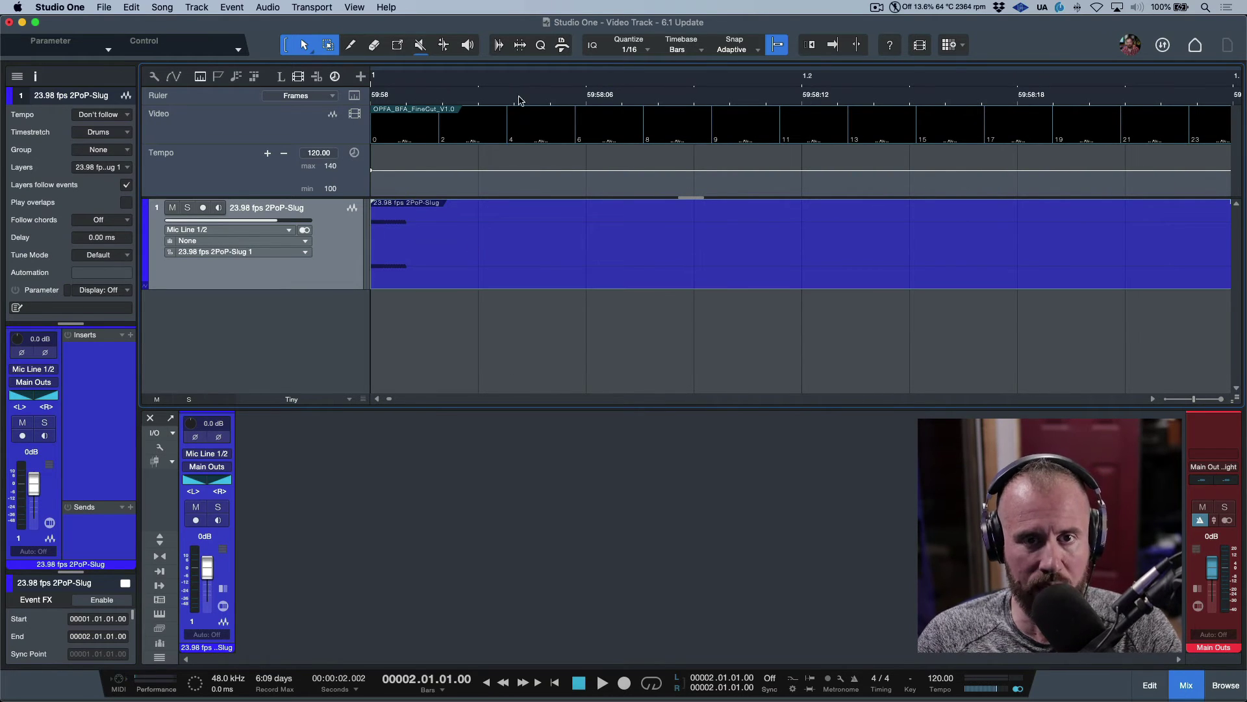
drag(523, 98, 528, 78)
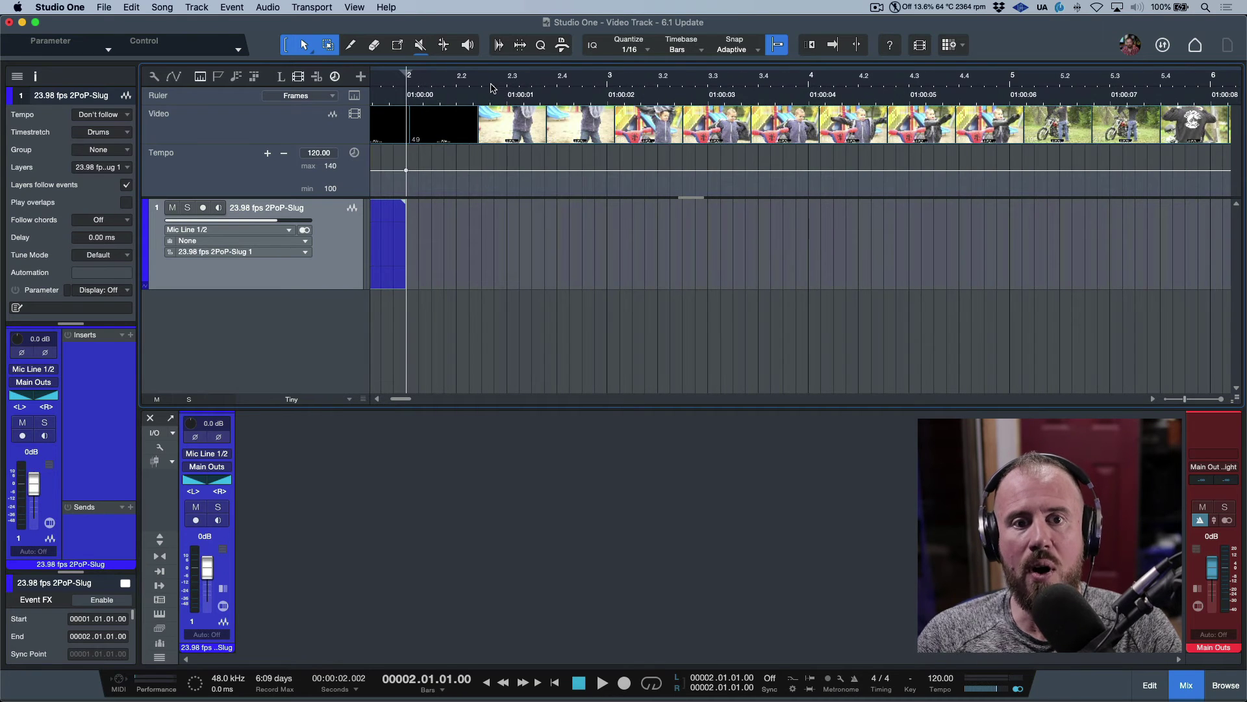
scroll(494, 88, left, 5)
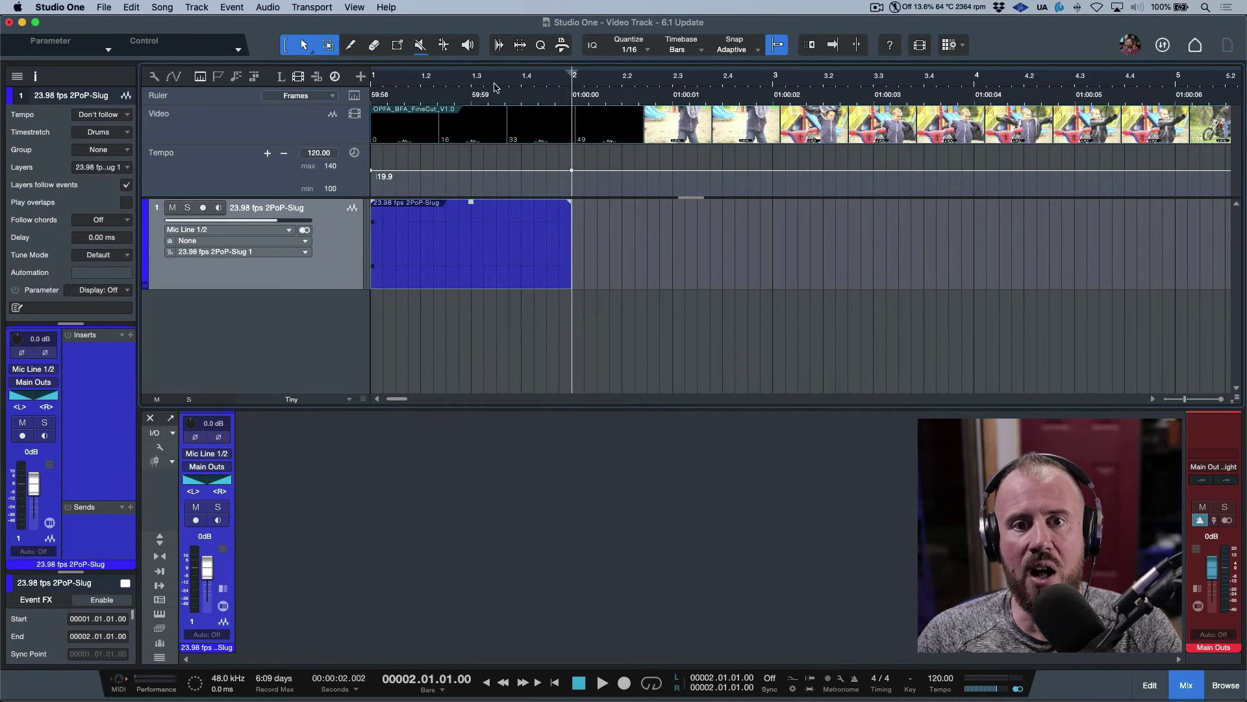
right_click(575, 83)
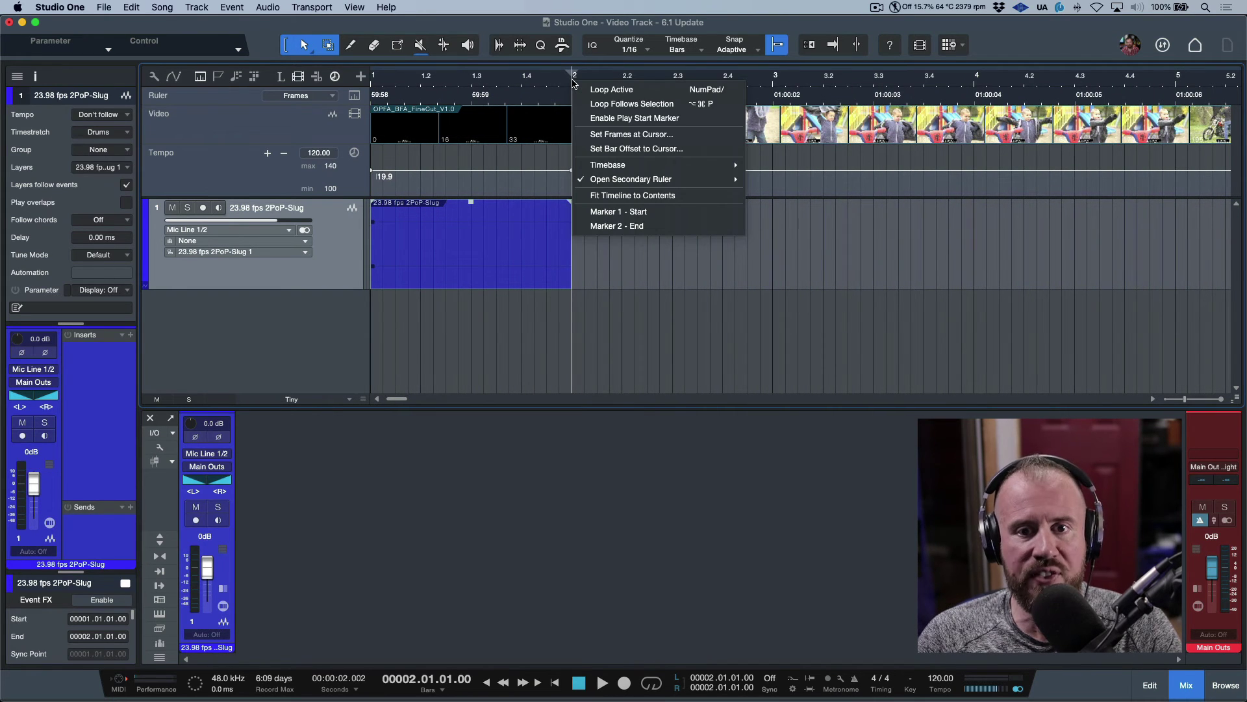
click(630, 149)
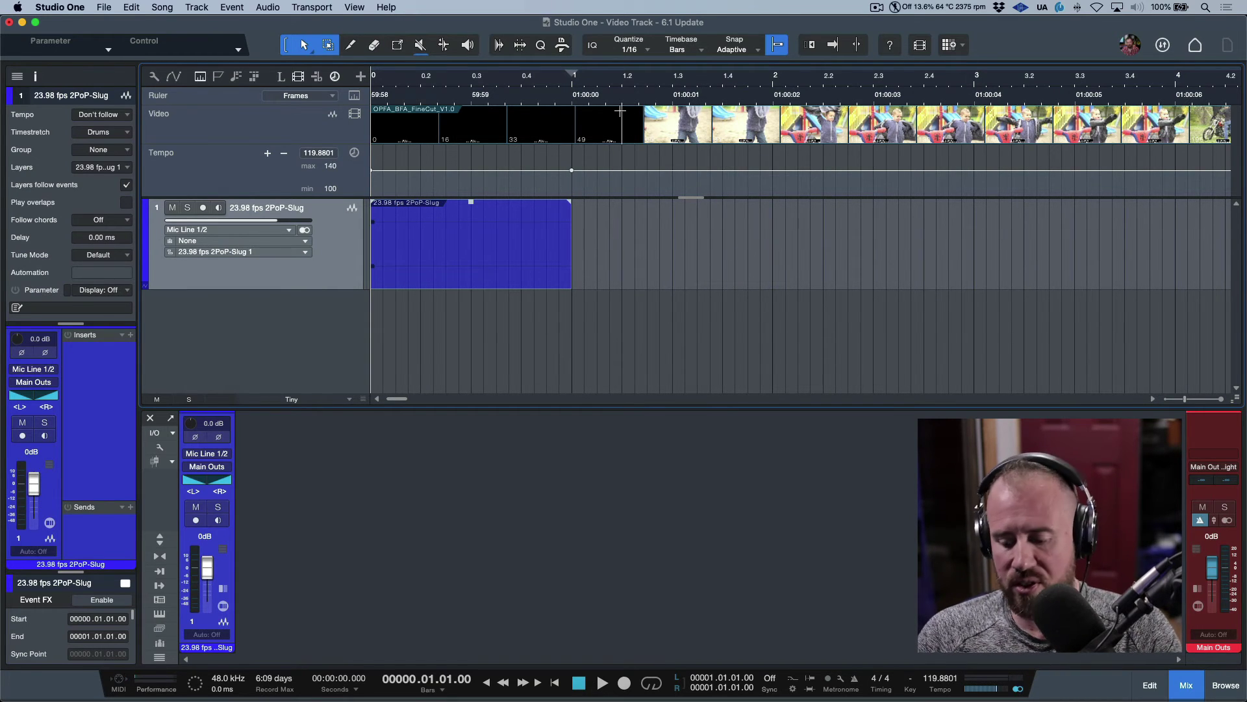
Locate to bar 1 and open the video player, placing it below the slug event to check the burned-in timecode
key(End)
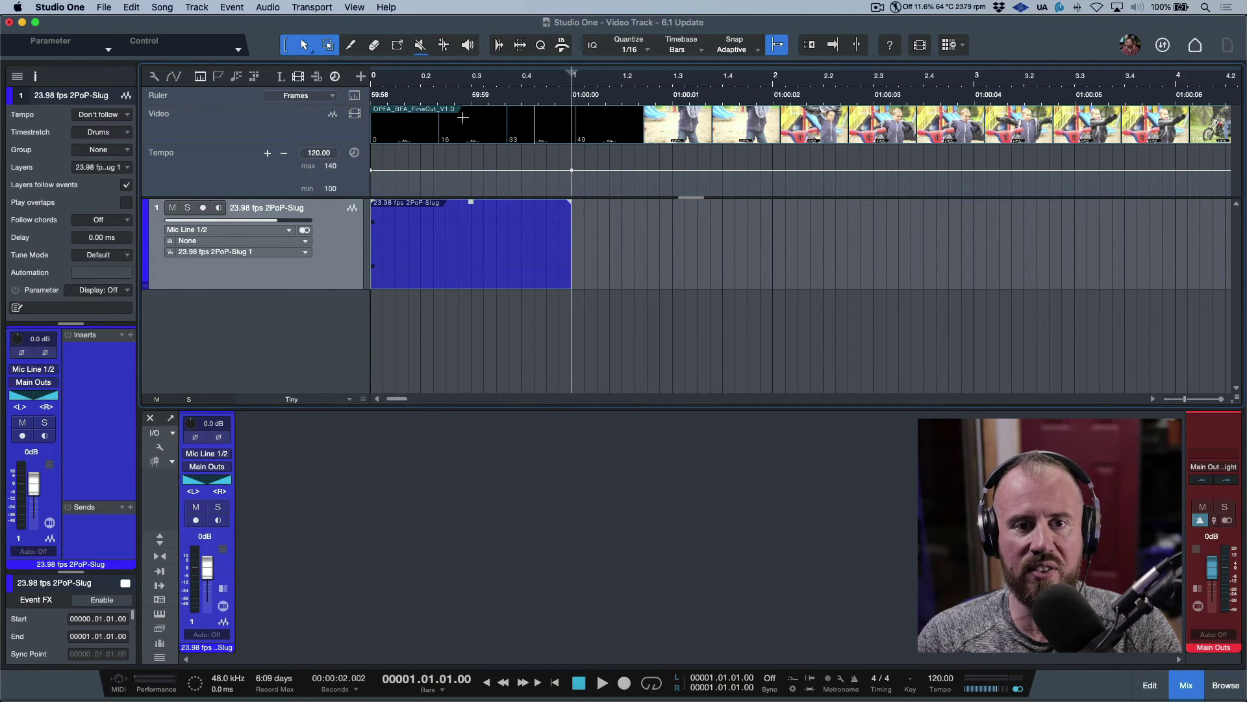
click(351, 115)
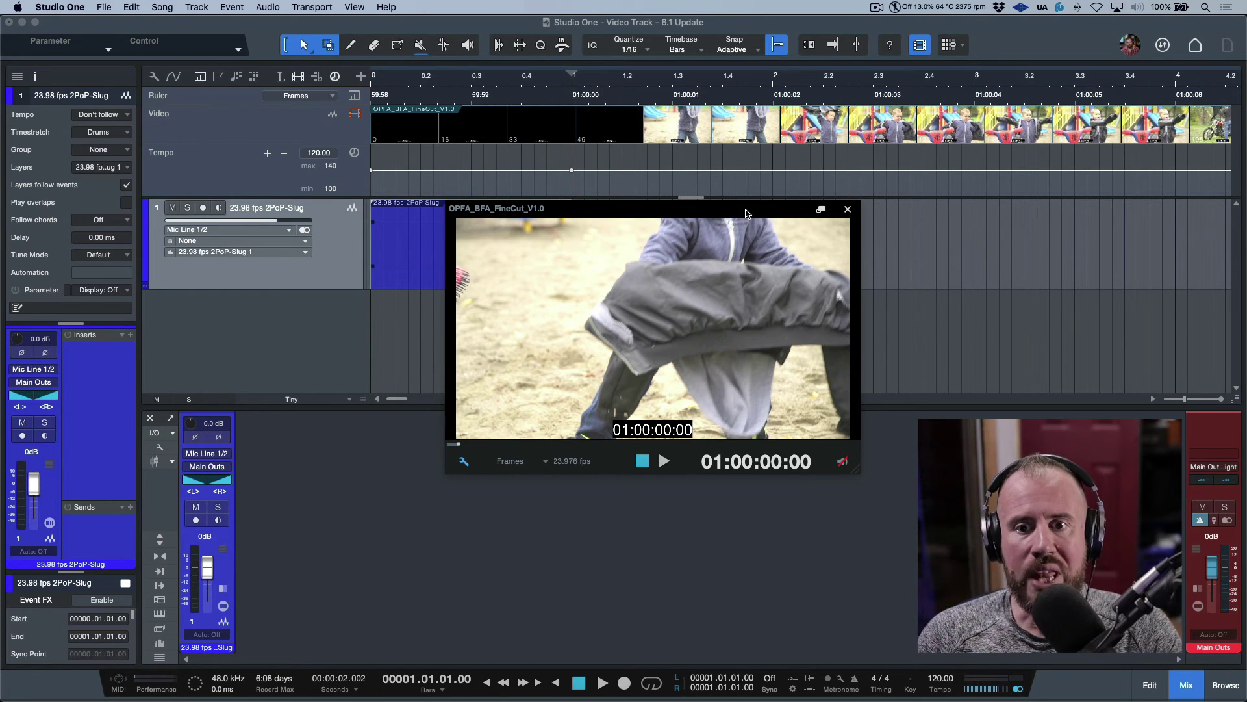
drag(747, 213, 762, 326)
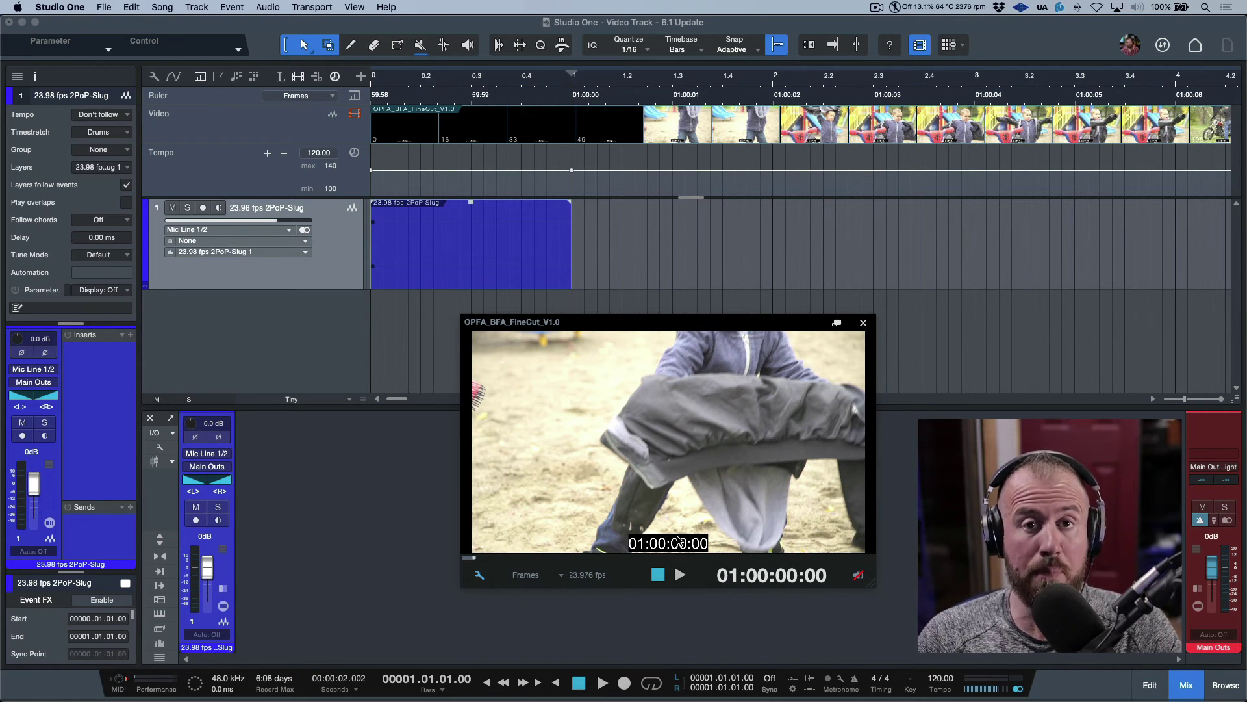
Switch the transport's secondary time display to Frames and back to Seconds
click(355, 690)
click(349, 676)
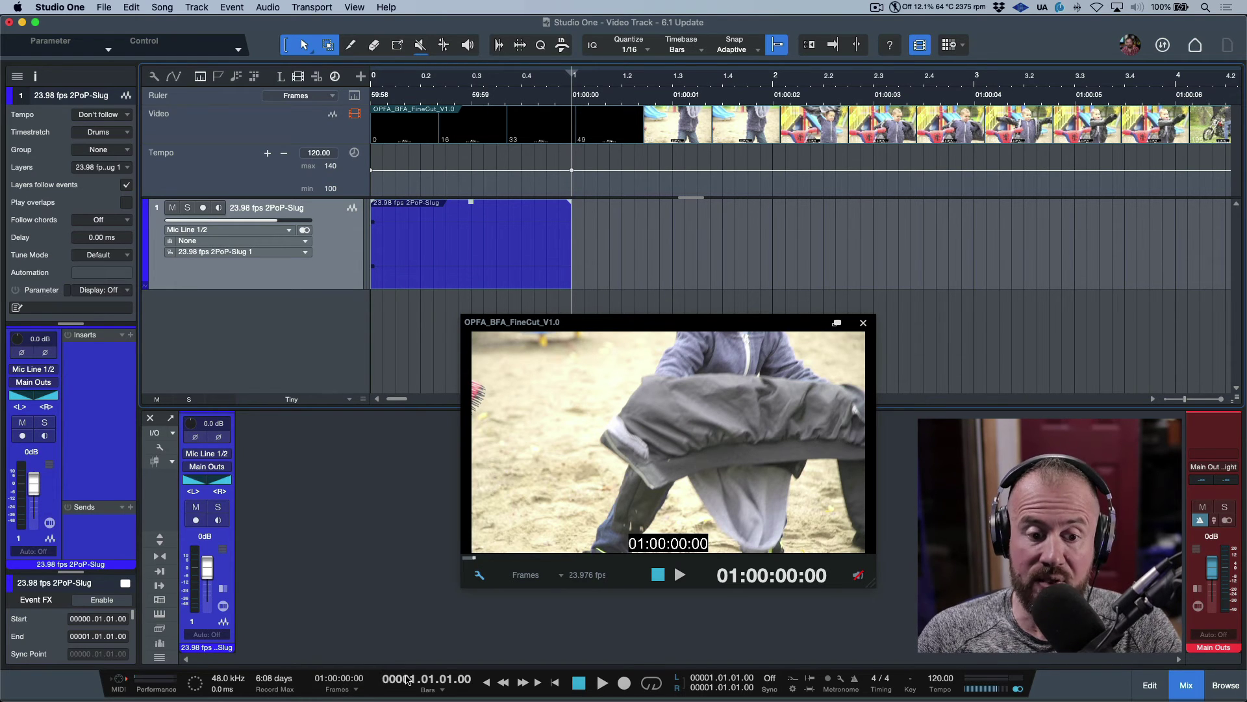
click(356, 690)
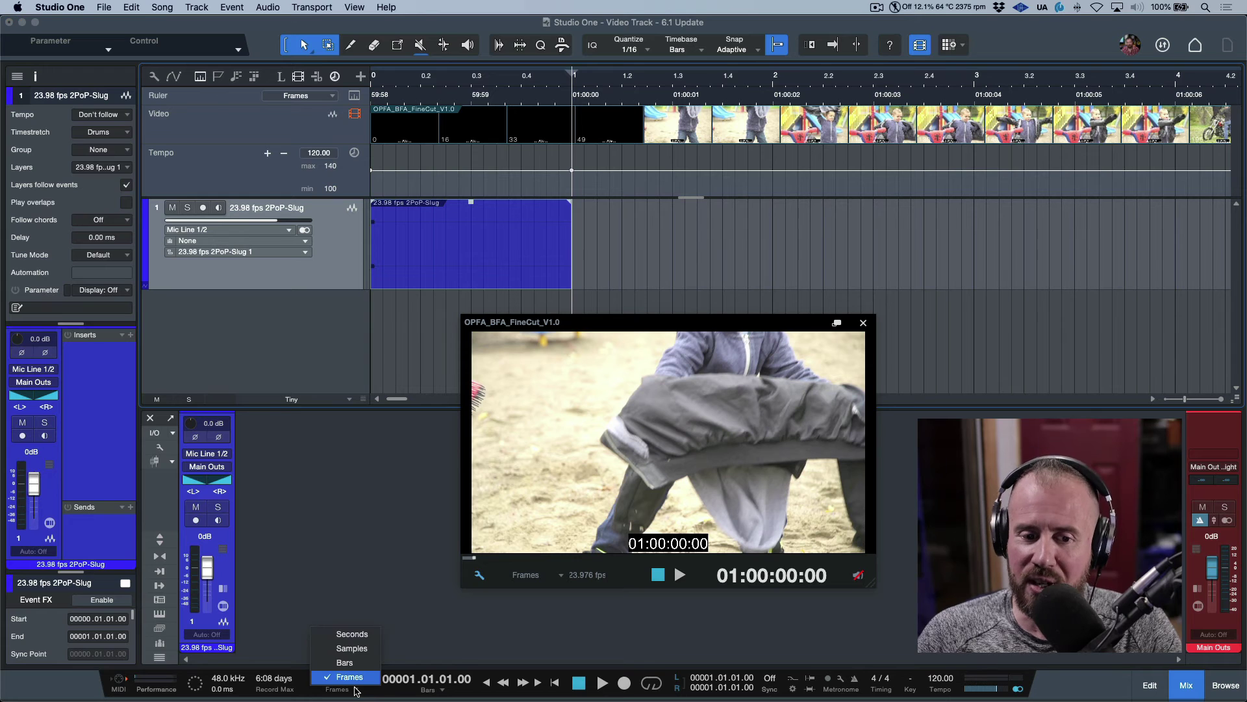
click(360, 634)
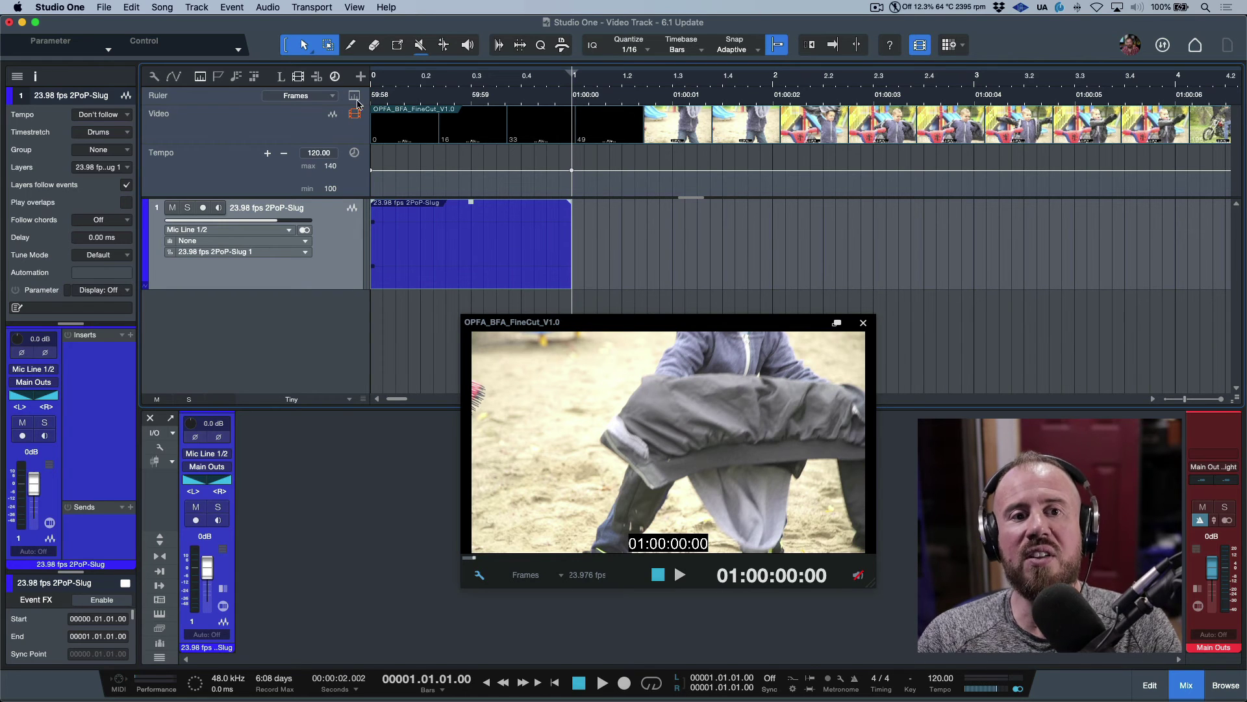
Zoom in on the slug's end and switch the timeline ruler to Seconds
click(329, 97)
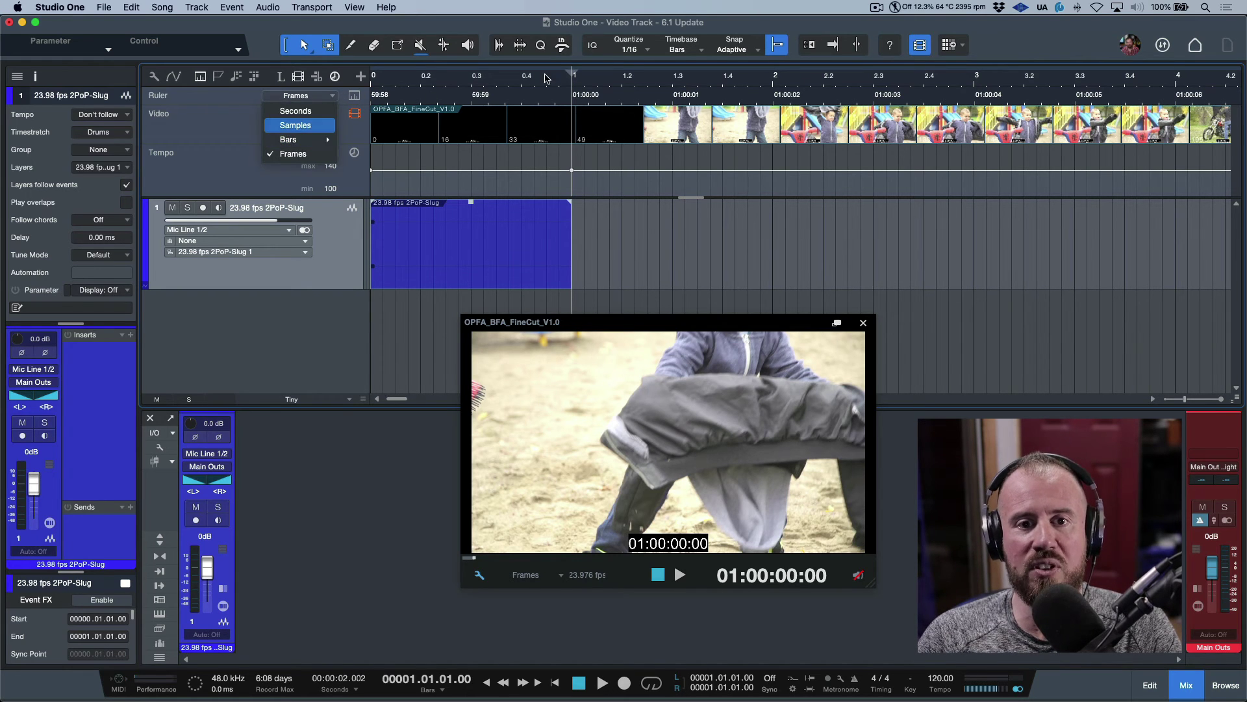
click(574, 81)
drag(573, 81, 608, 112)
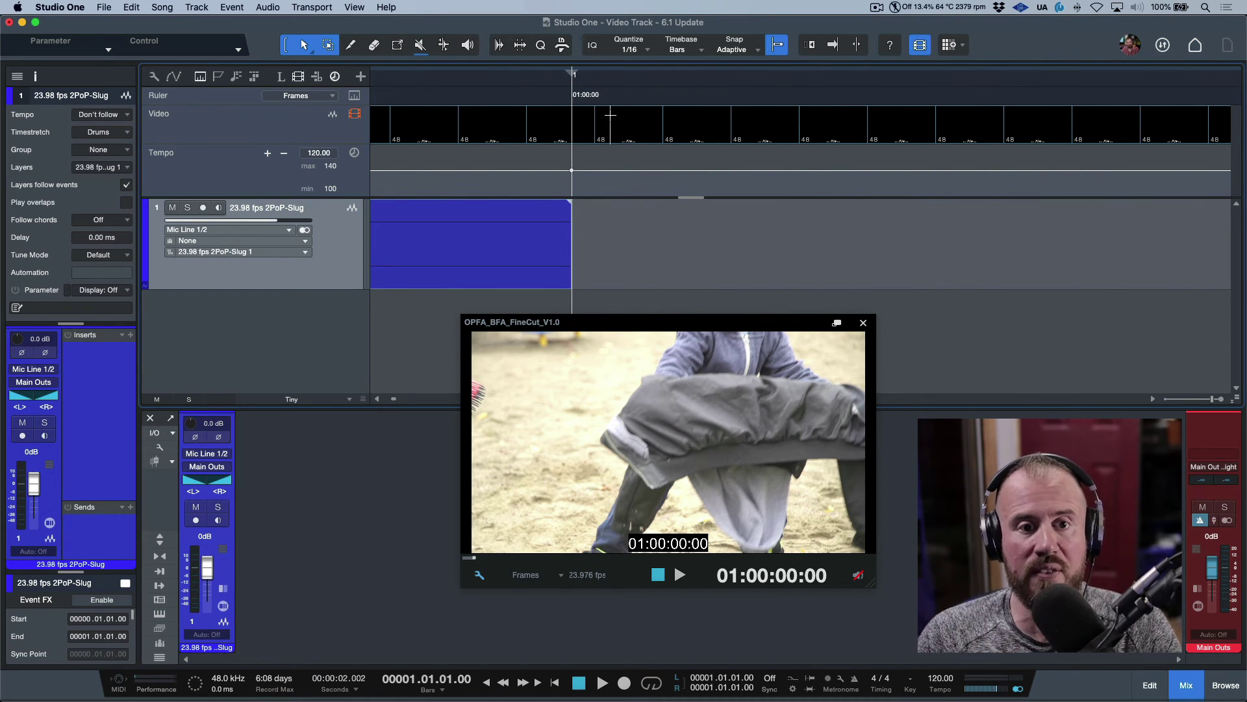
click(334, 97)
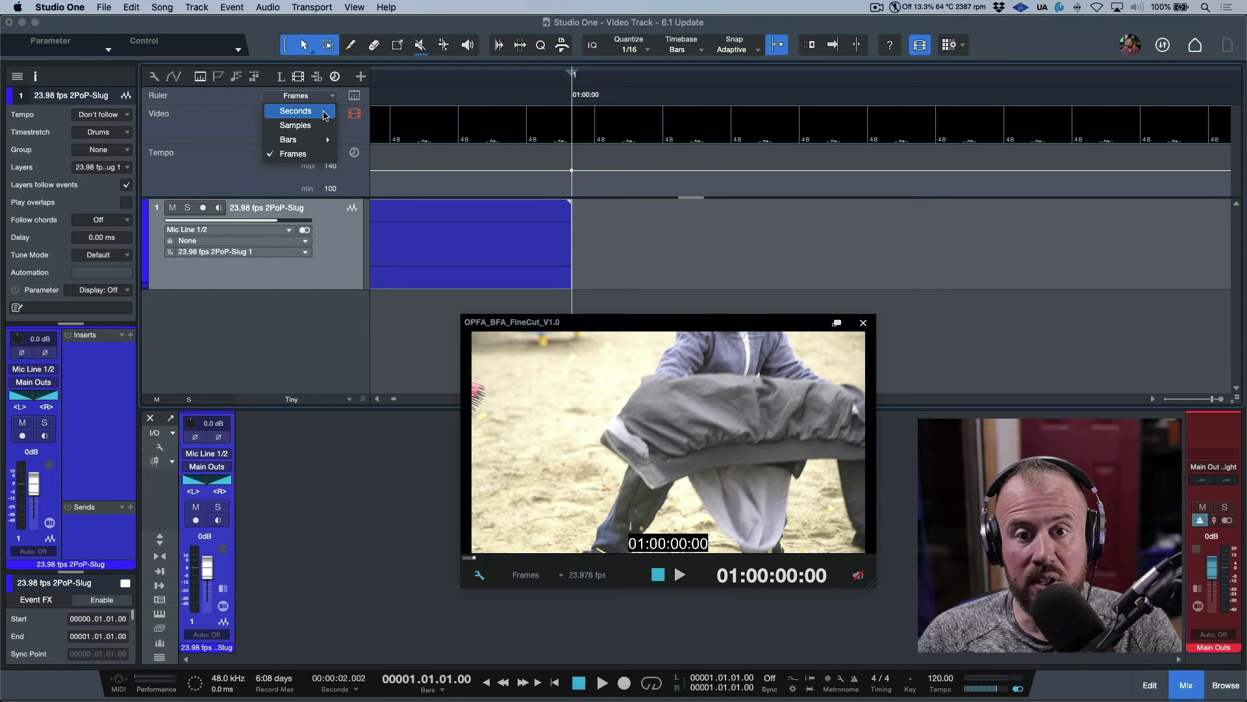
click(320, 113)
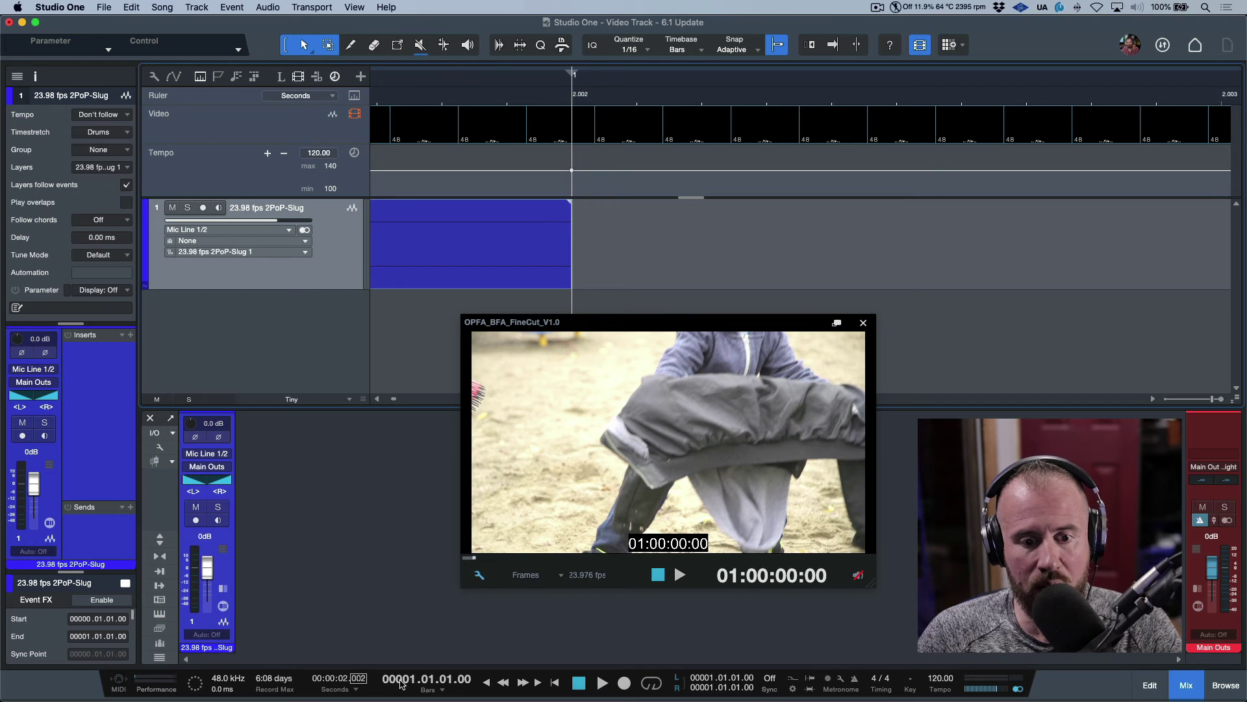
Adjust the transport's seconds position by milliseconds, ending at 2.000, to compare the video timecode just before and after the slug's end
scroll(401, 682, down, 1)
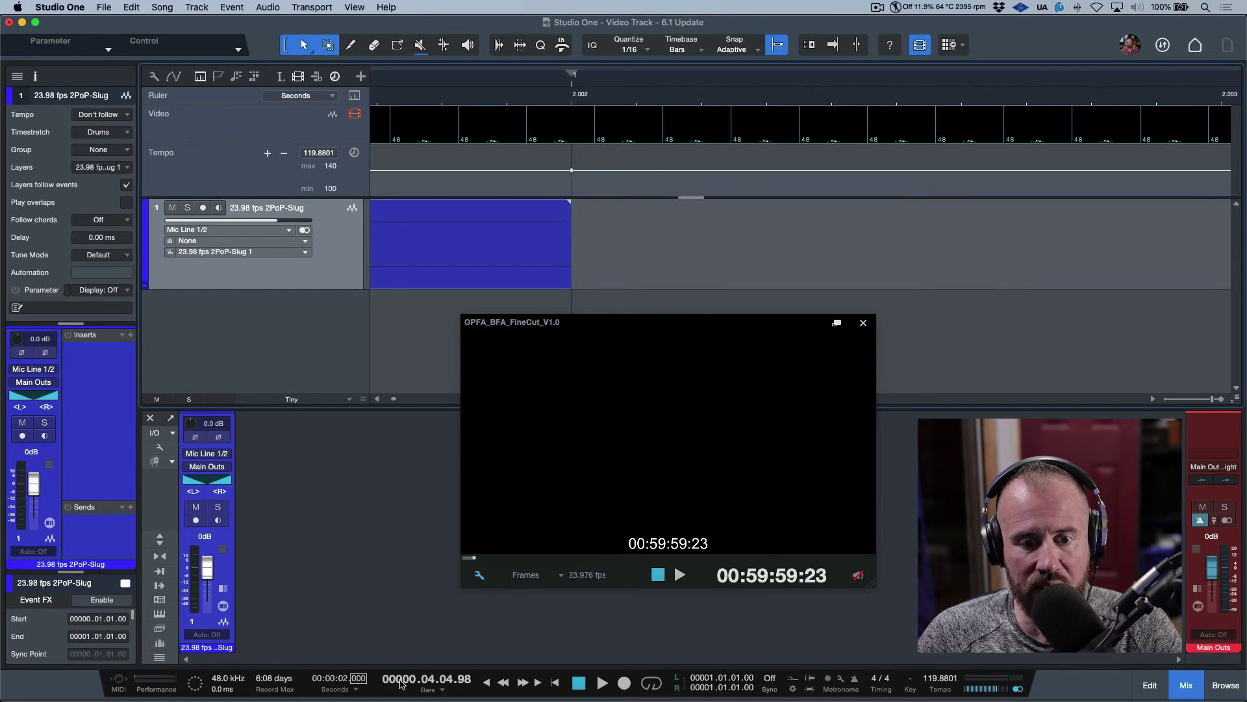
scroll(401, 683, up, 3)
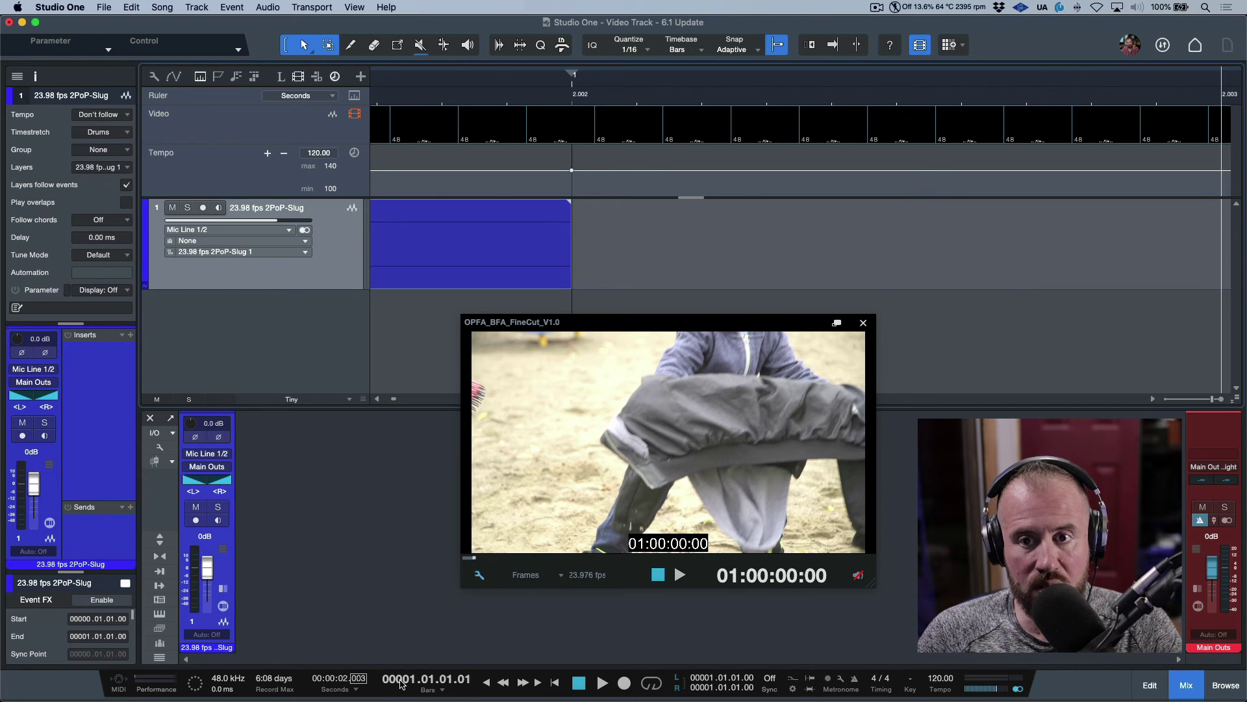
scroll(400, 682, down, 1)
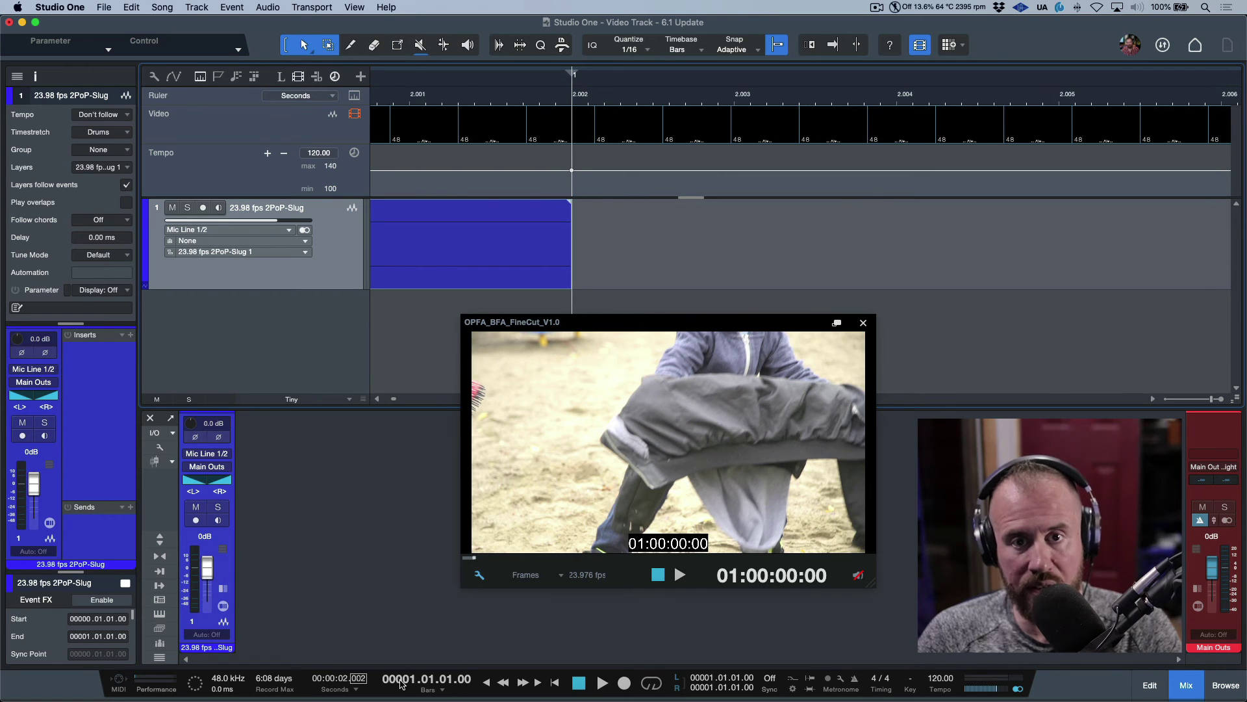
scroll(401, 683, down, 1)
scroll(401, 683, down, 1)
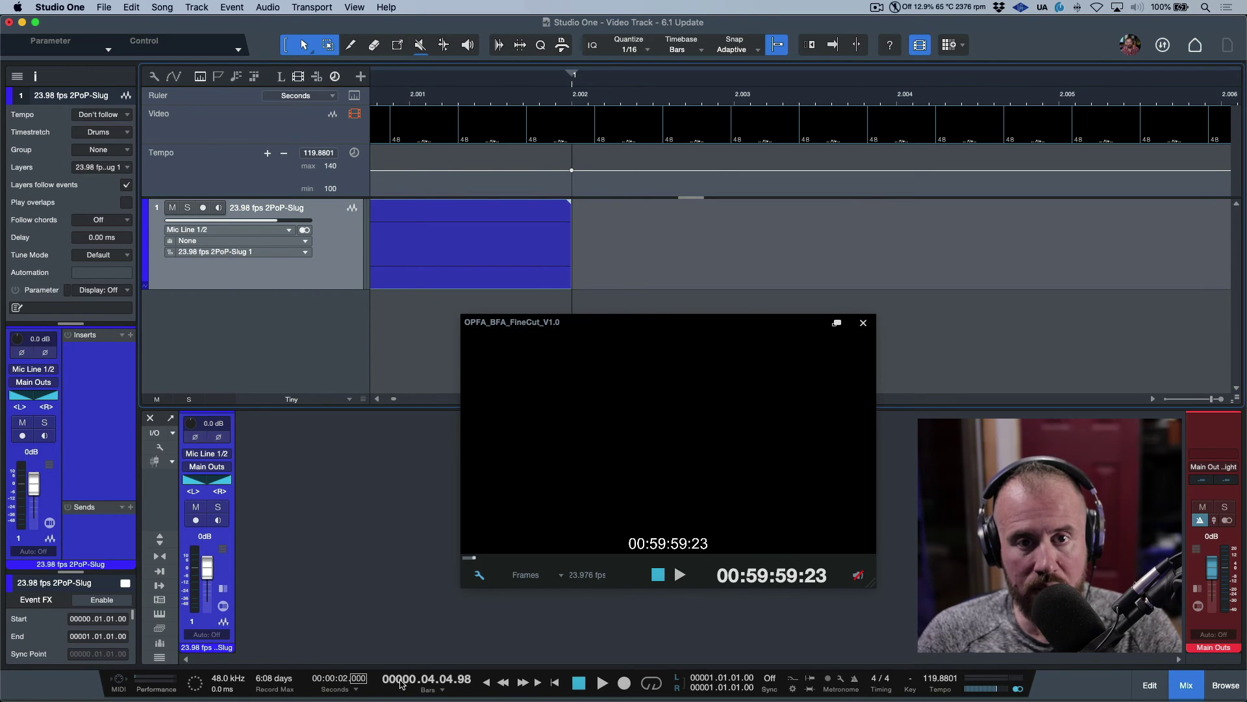
scroll(520, 207, left, 10)
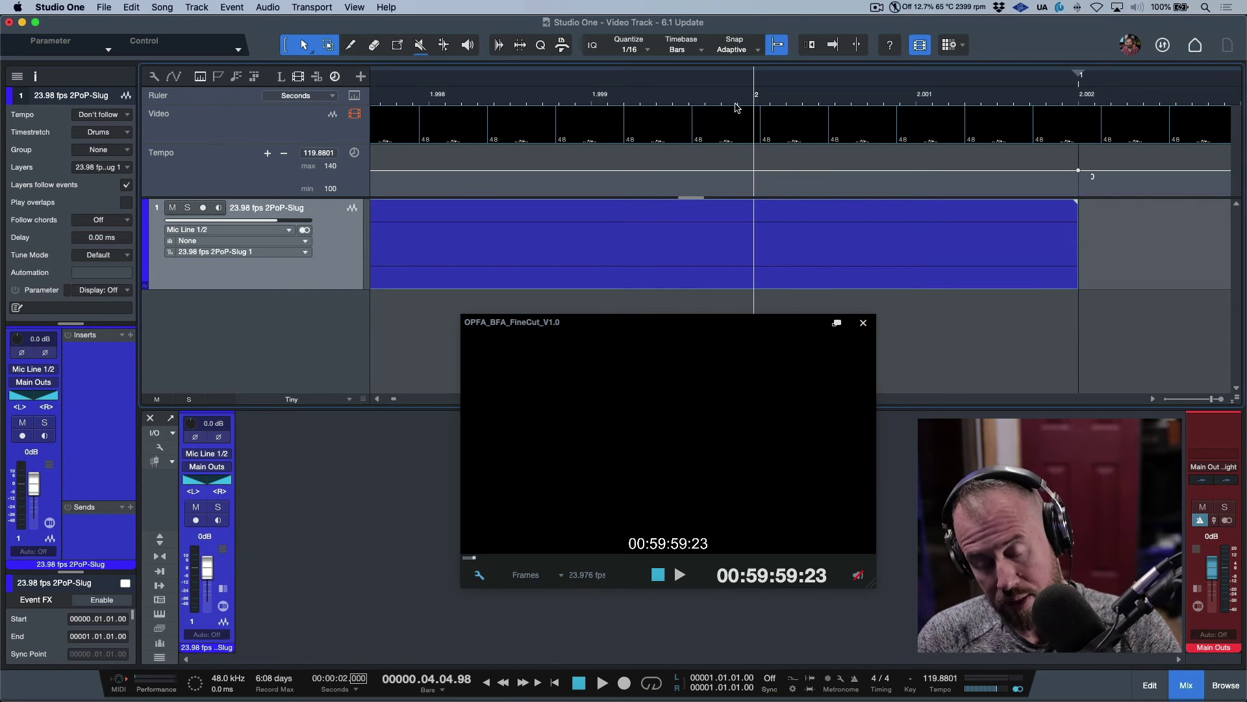
Compare the cursor with the slug's end at wider zoom levels, and set the timeline ruler back to Frames
key(w)
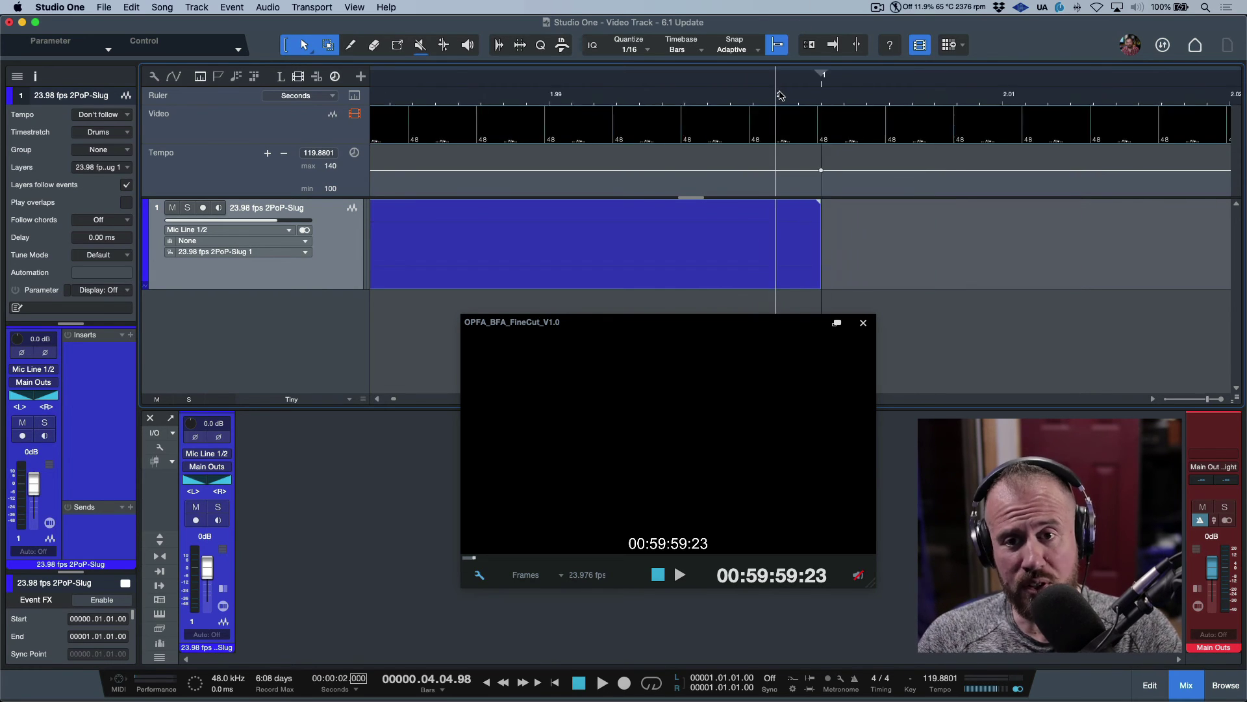
key(w)
key(w)
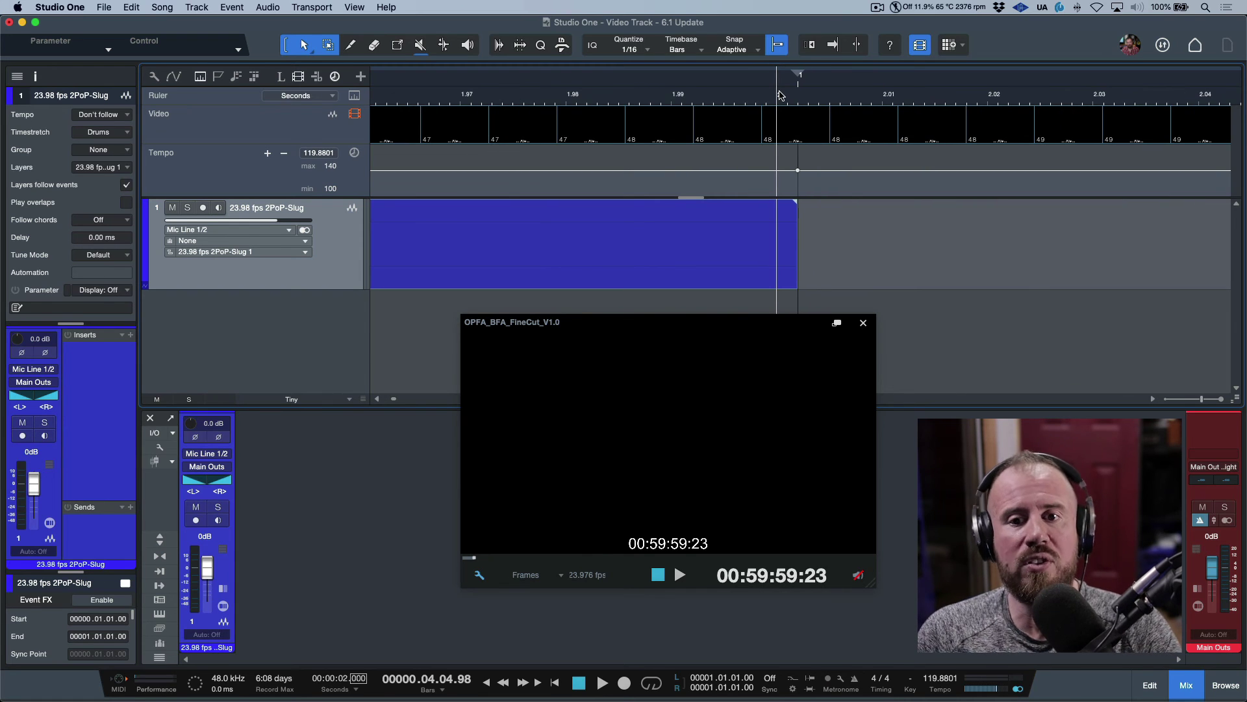
key(w)
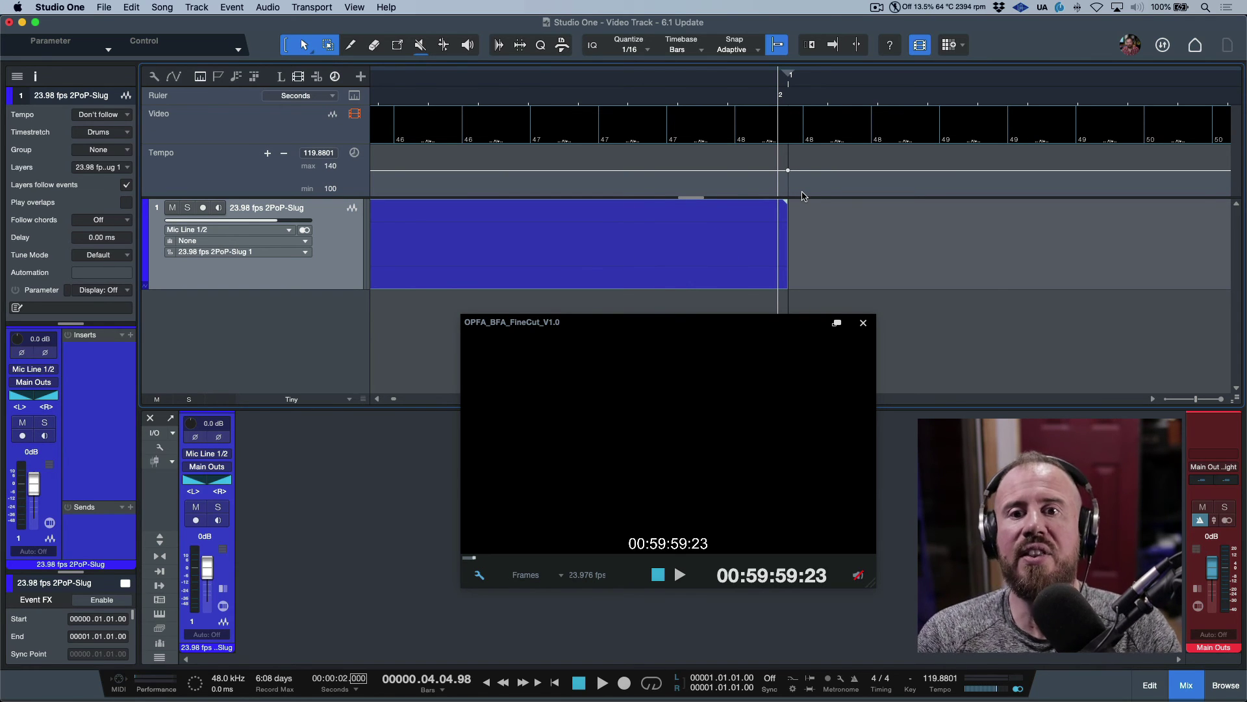
key(w)
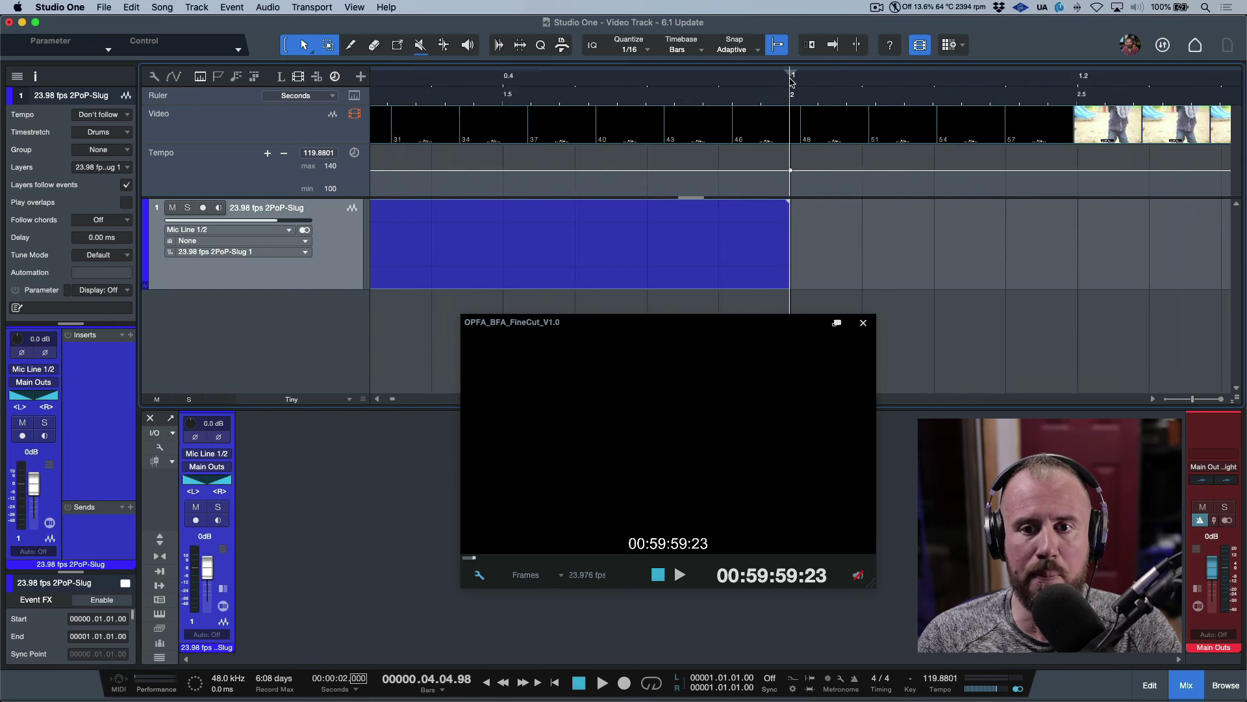
key(w)
key(w)
key(w)
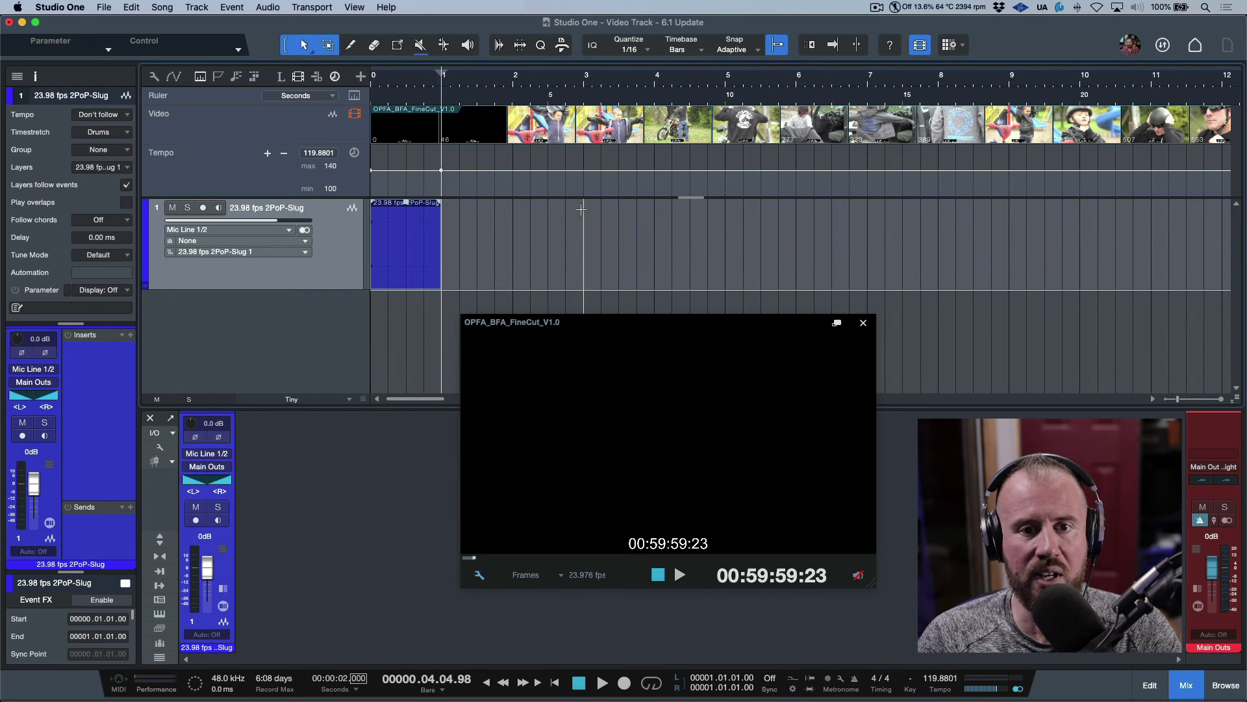
click(333, 95)
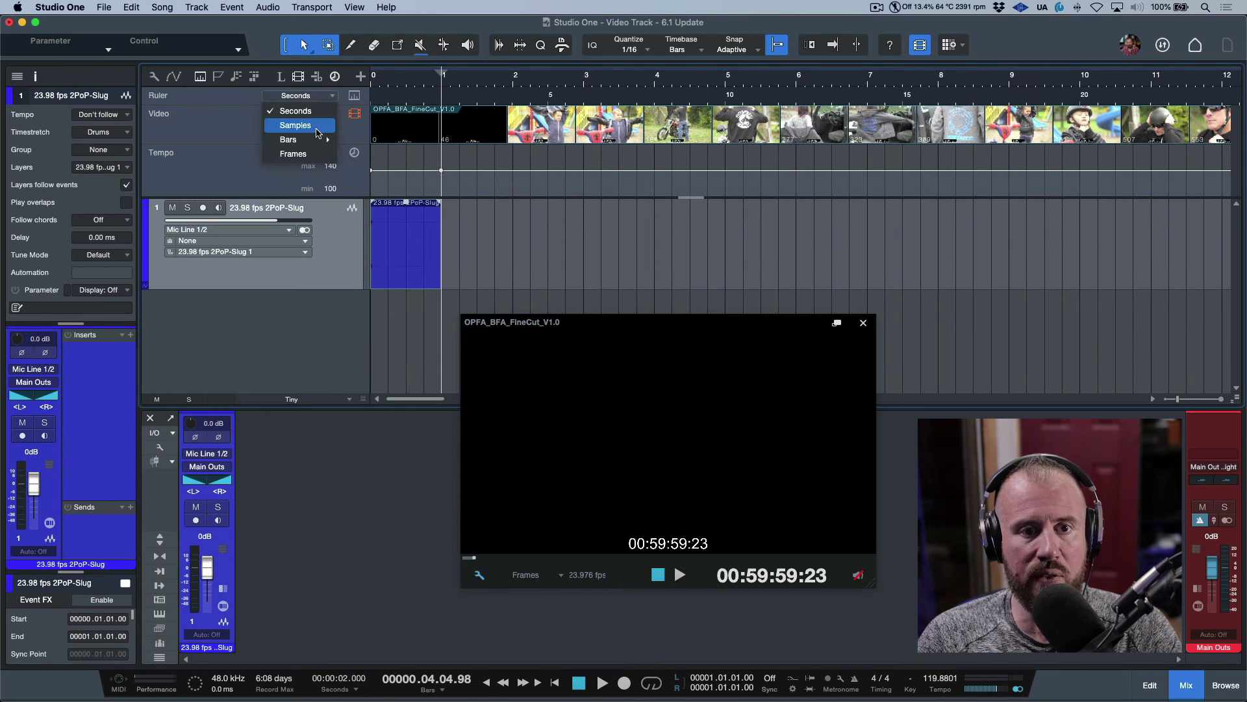
click(293, 154)
Locate to several points between bars 4 and 10 and compare the burned-in timecode with the video player's time display
click(690, 82)
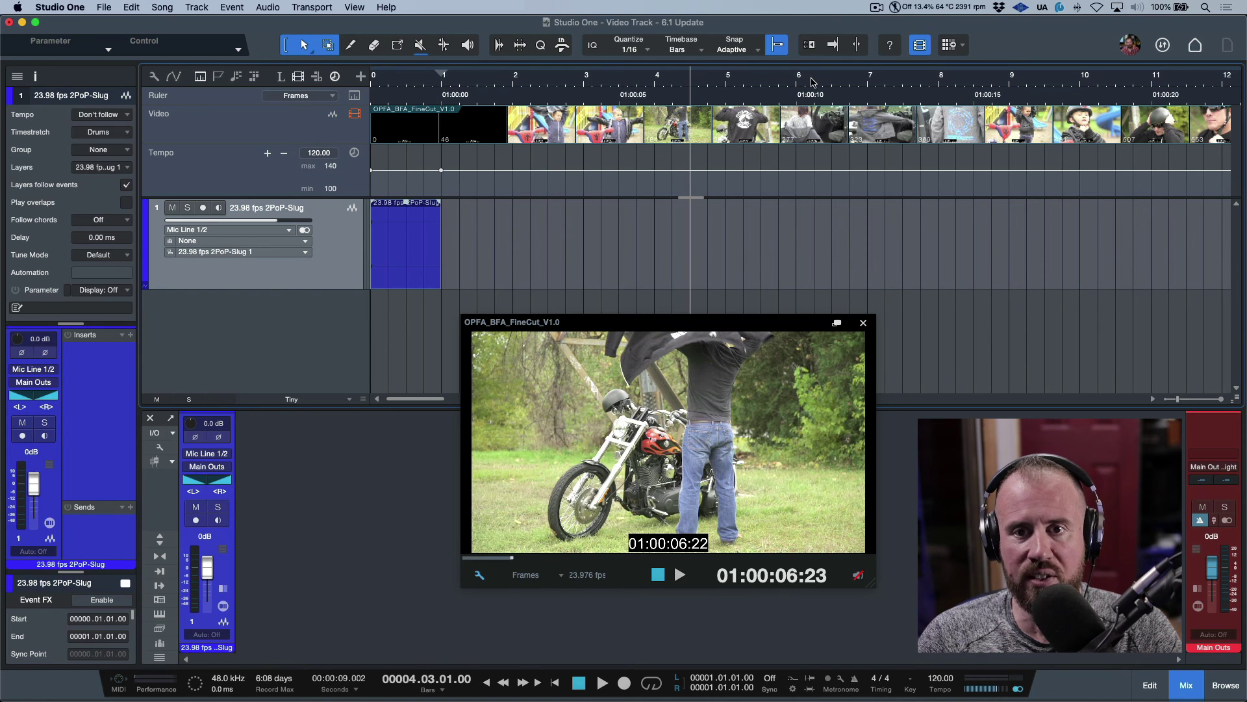
click(812, 82)
click(916, 81)
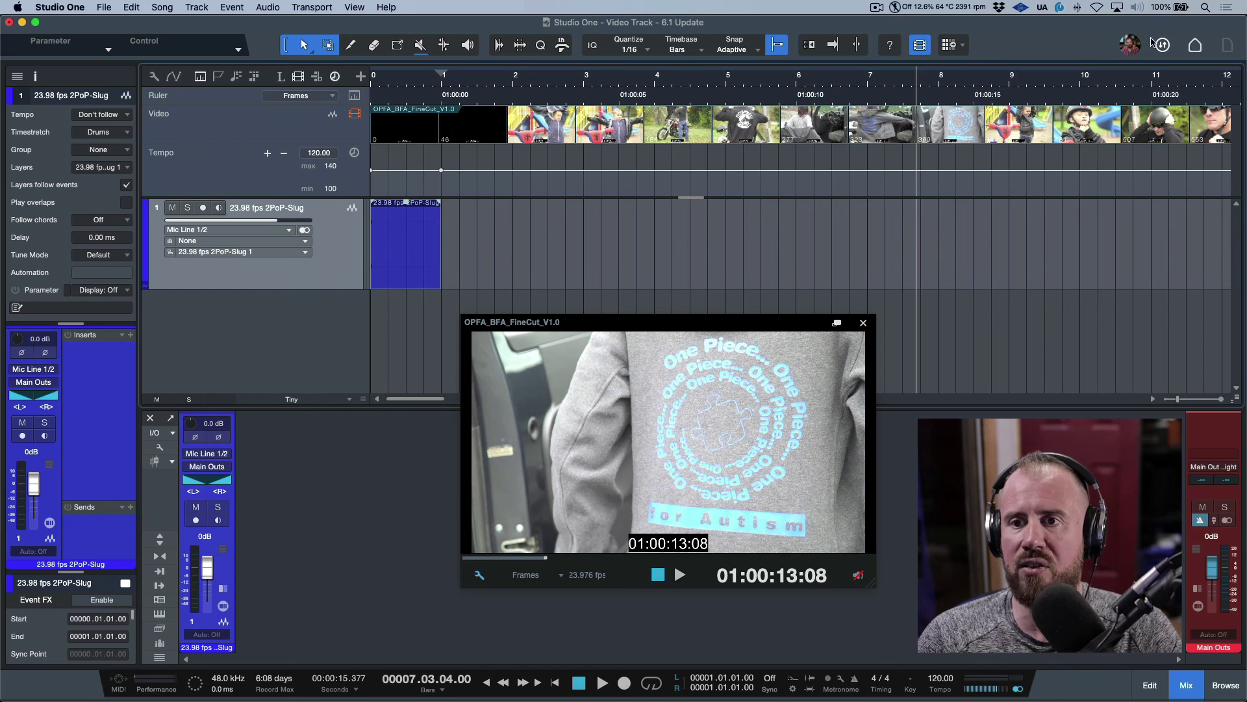
click(1129, 79)
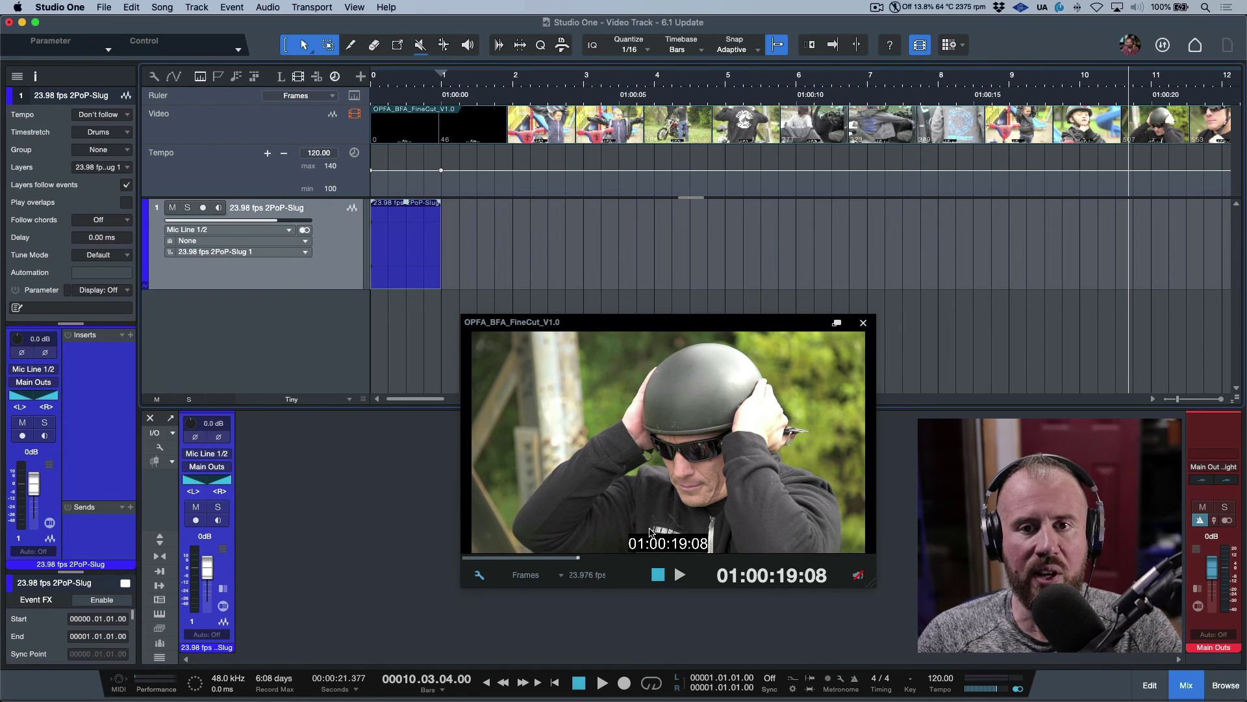
Rewind the playback cursor bar by bar to bar 1 at the slug's end
key(KP_Subtract)
key(KP_Subtract)
key(KP_Subtract)
key(KP_Subtract)
key(KP_Subtract)
key(KP_Subtract)
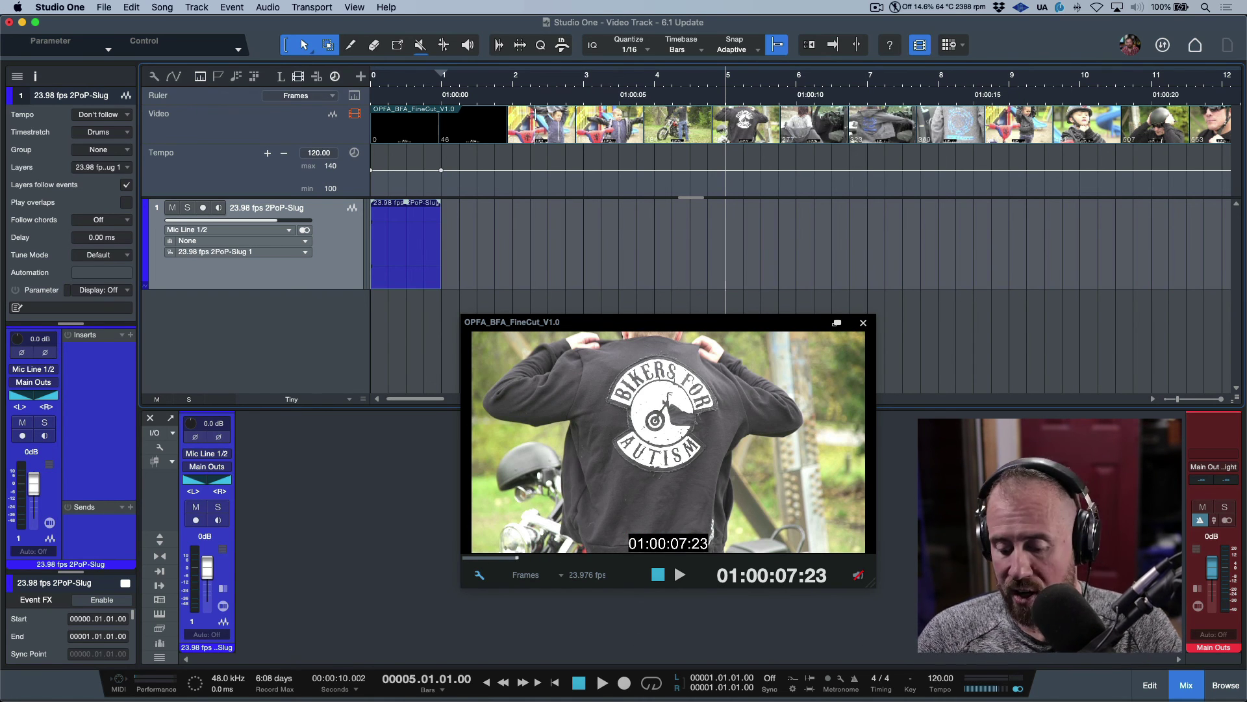
key(KP_Subtract)
key(KP_Subtract)
key(KP_Subtract)
key(KP_Subtract)
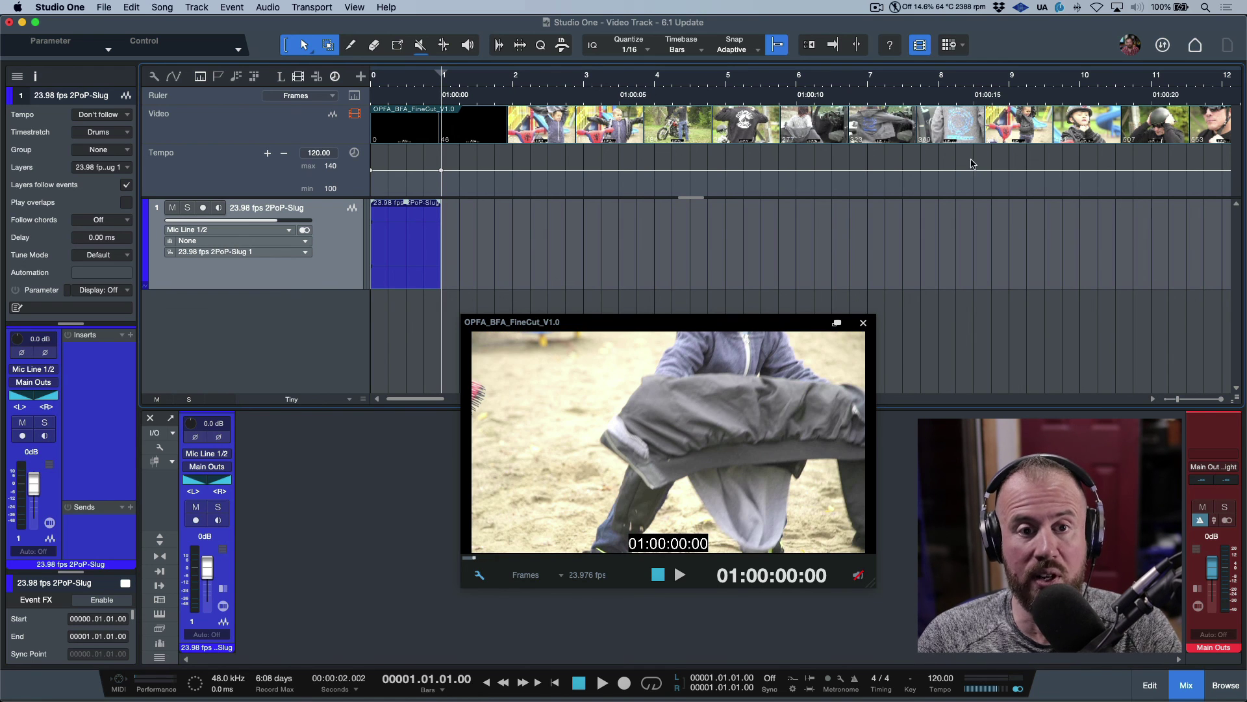
Set the tempo to 85 from bar 1 at the slug's end
click(323, 153)
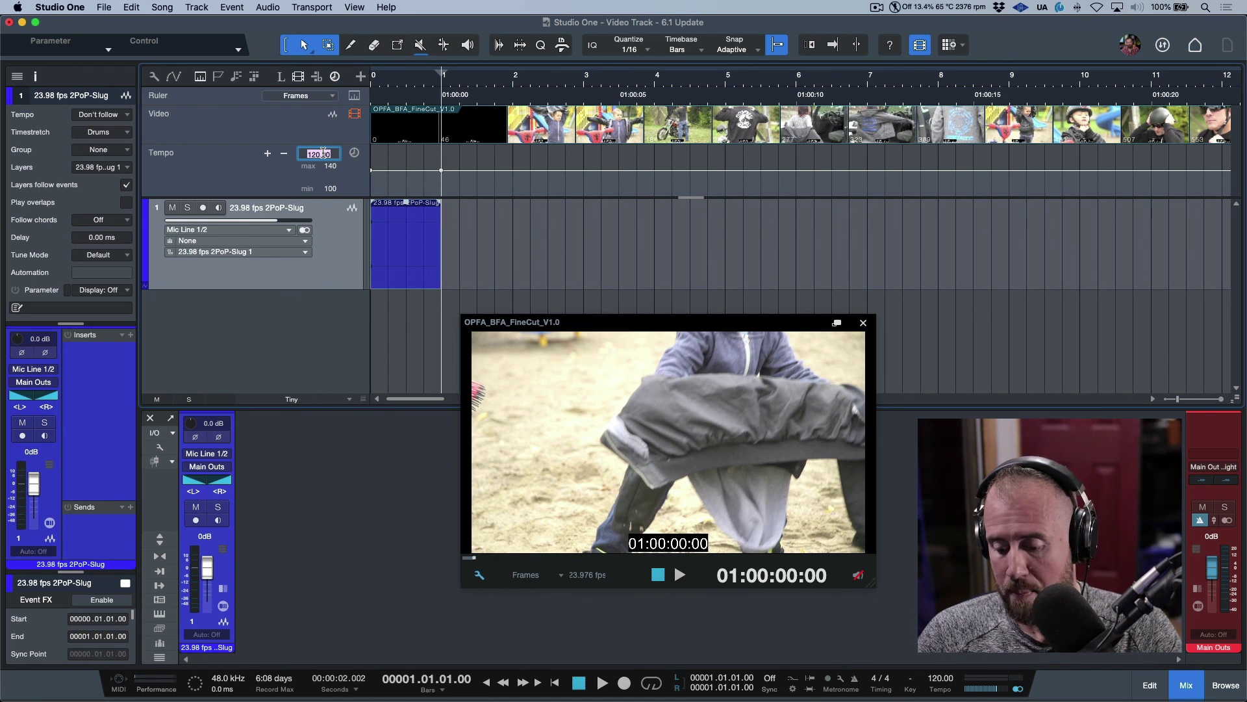
text(85)
key(Return)
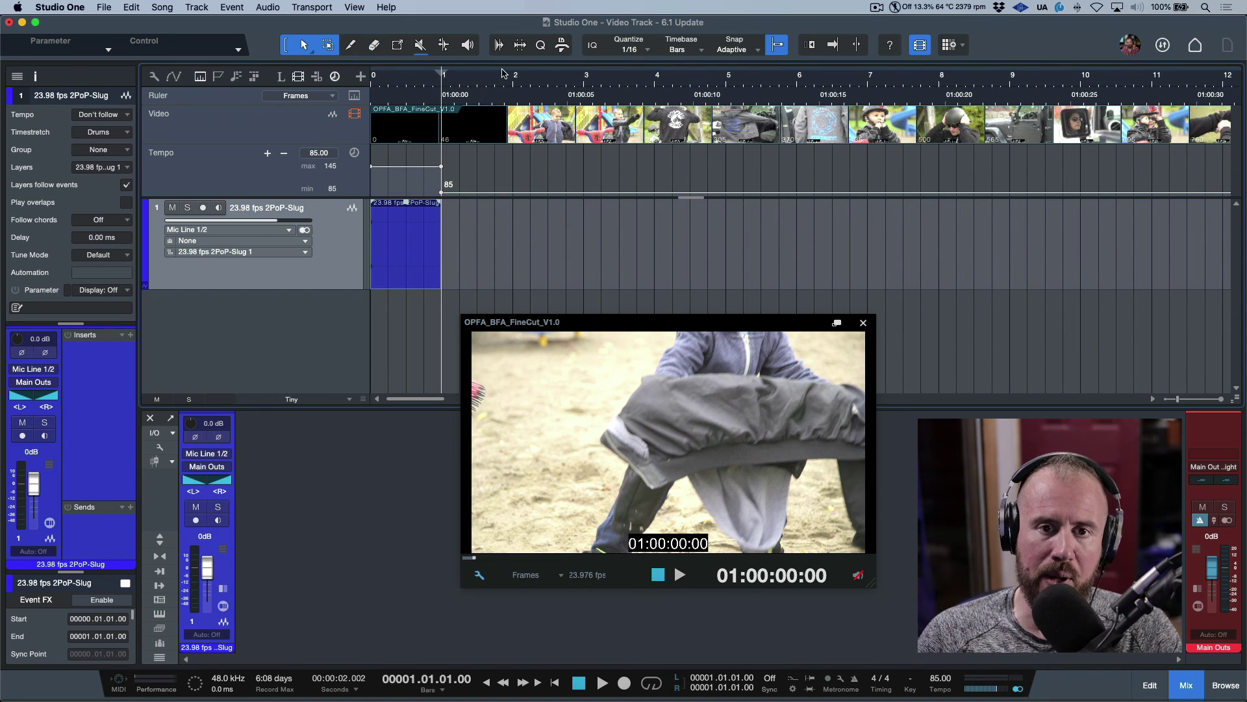
Move the cursor through the bars to bar 7 and into bar 10, comparing burned-in timecode with the player's display
key(KP_Add)
key(KP_Add)
key(KP_Add)
key(KP_Add)
key(KP_Add)
key(KP_Add)
key(KP_Add)
key(KP_Add)
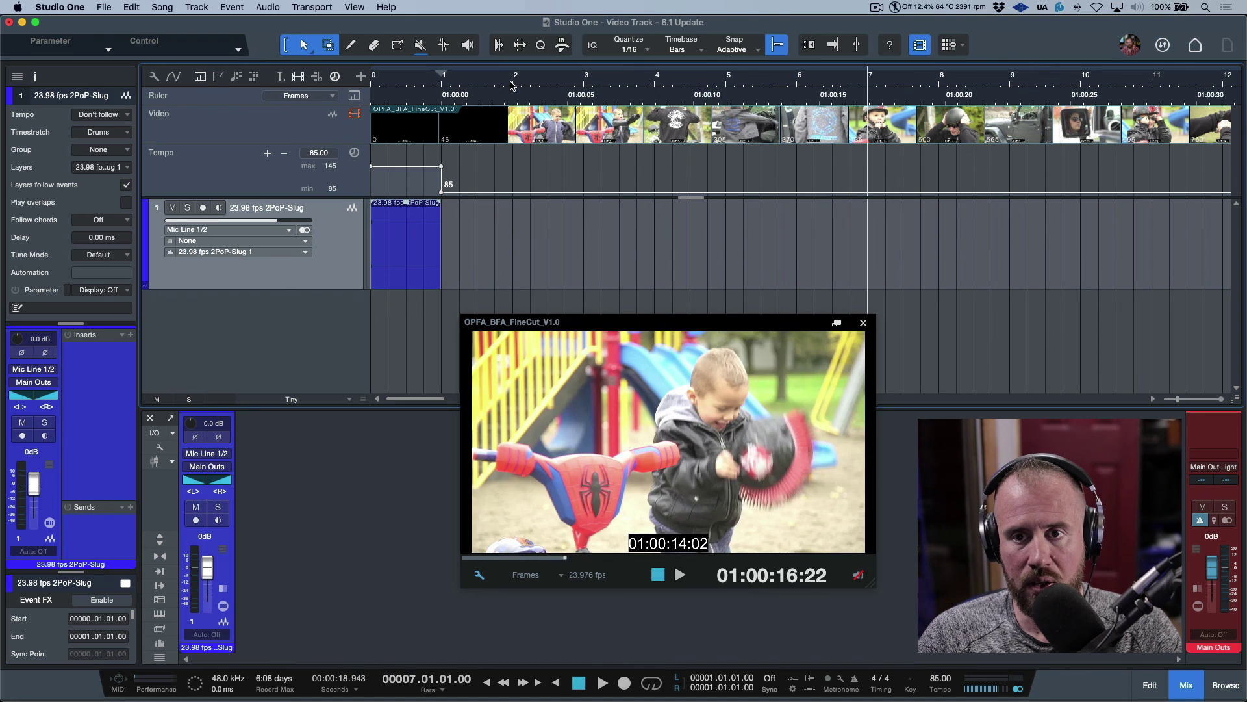
key(KP_Subtract)
key(KP_Subtract)
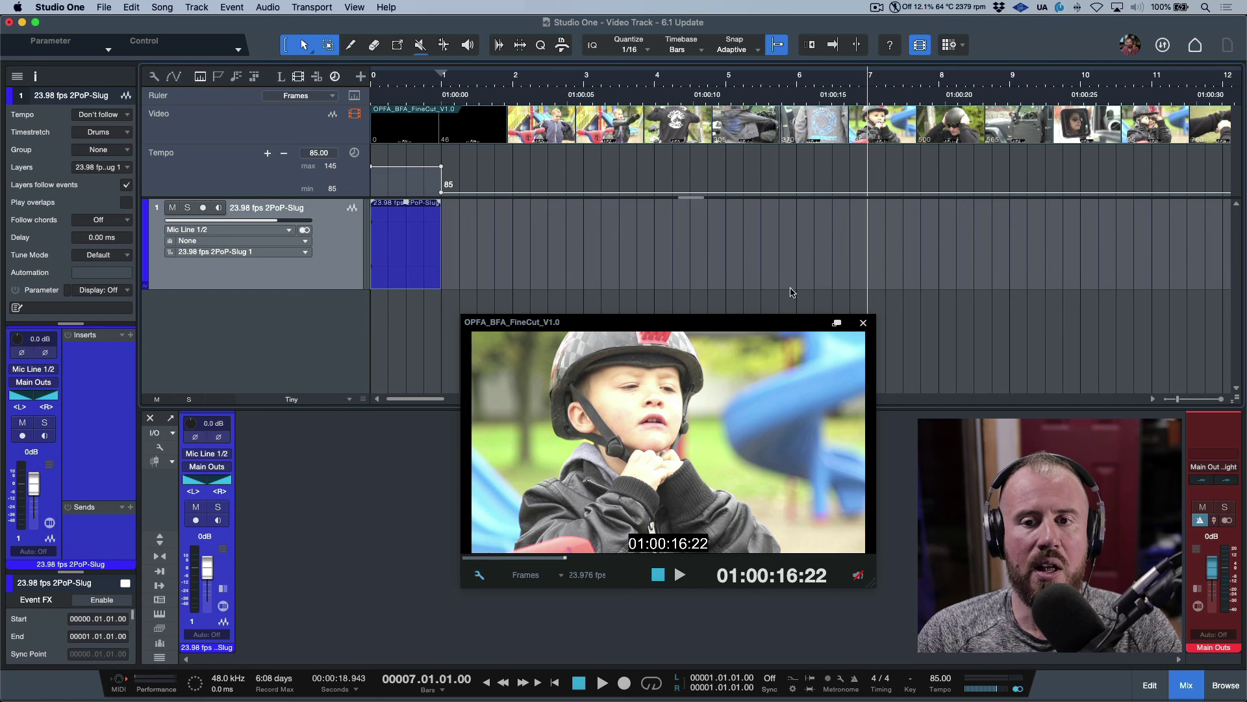
click(1120, 81)
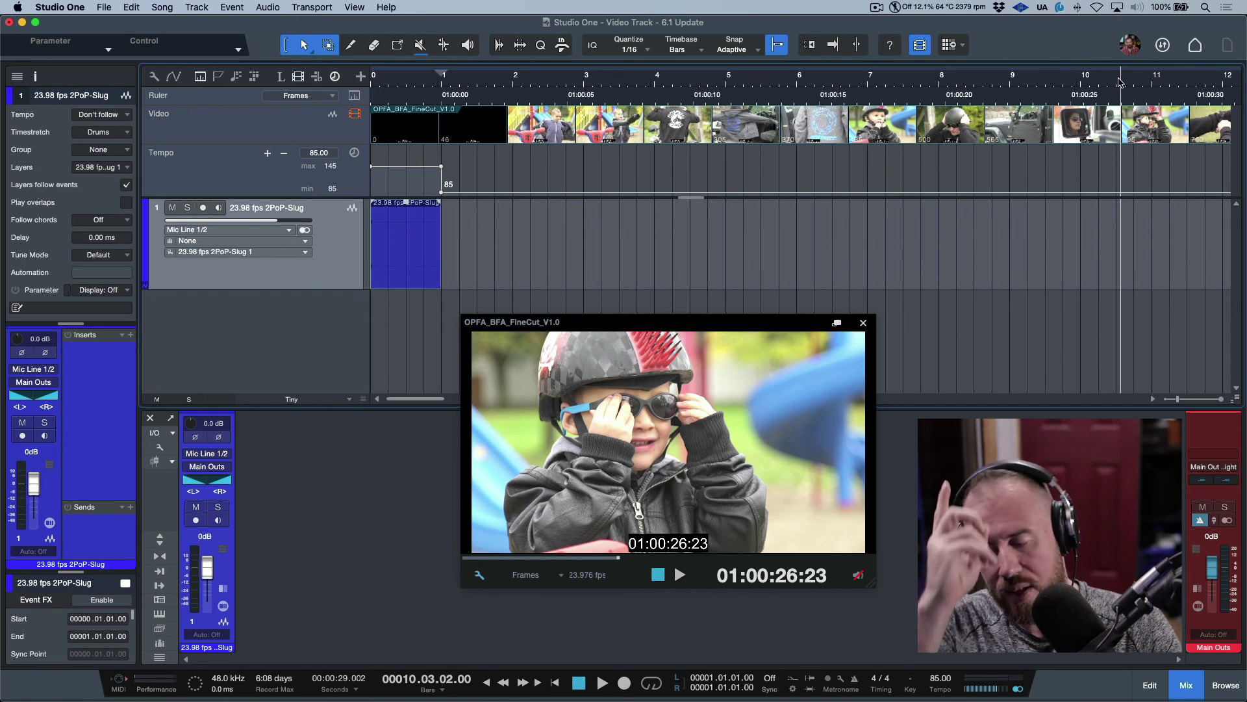